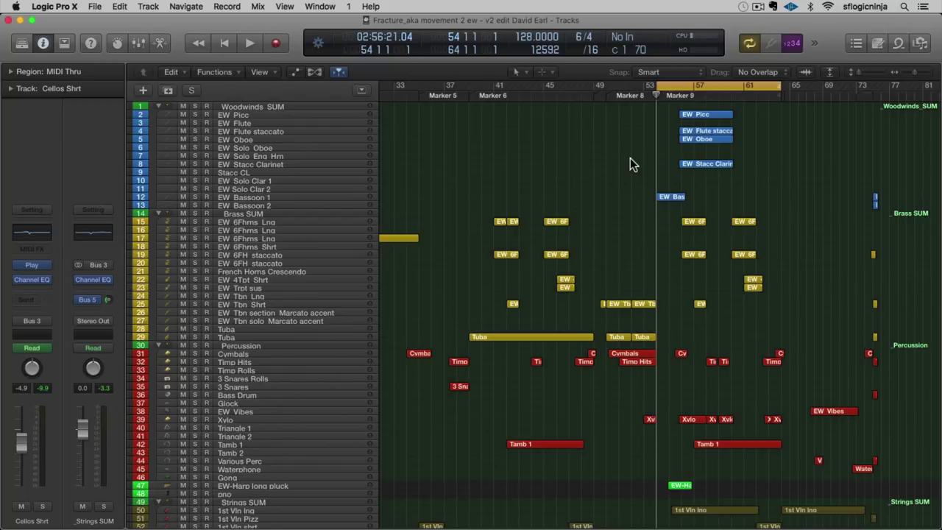
Play back the Marker 9 section with the Tamb 1 track selected, turning off cycle mode before stopping playback
{"action": "left_click", "coordinate": [229, 445]}
{"action": "key", "text": "space"}
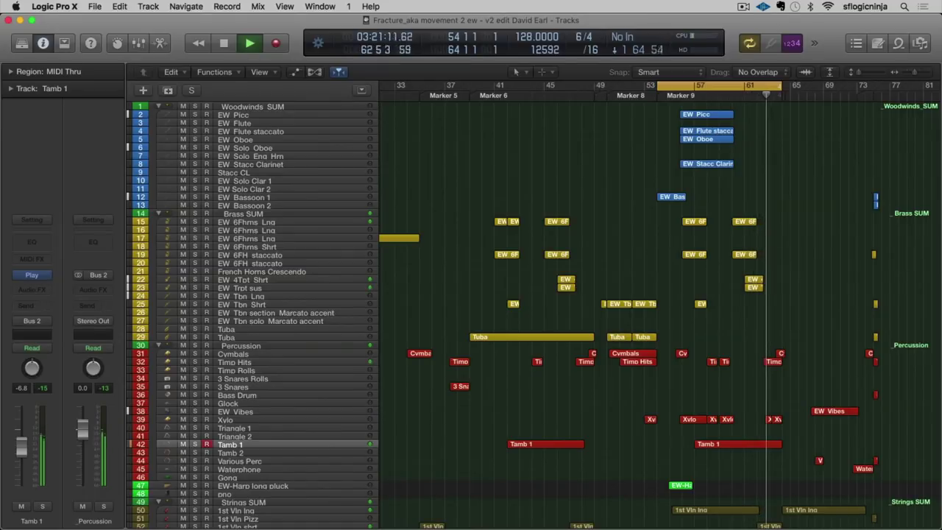
{"action": "key", "text": "c"}
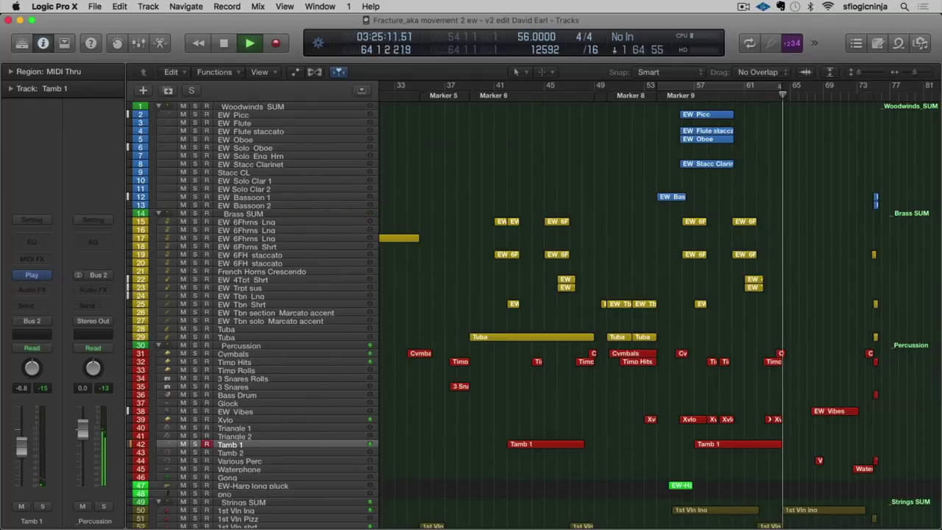
{"action": "key", "text": "space"}
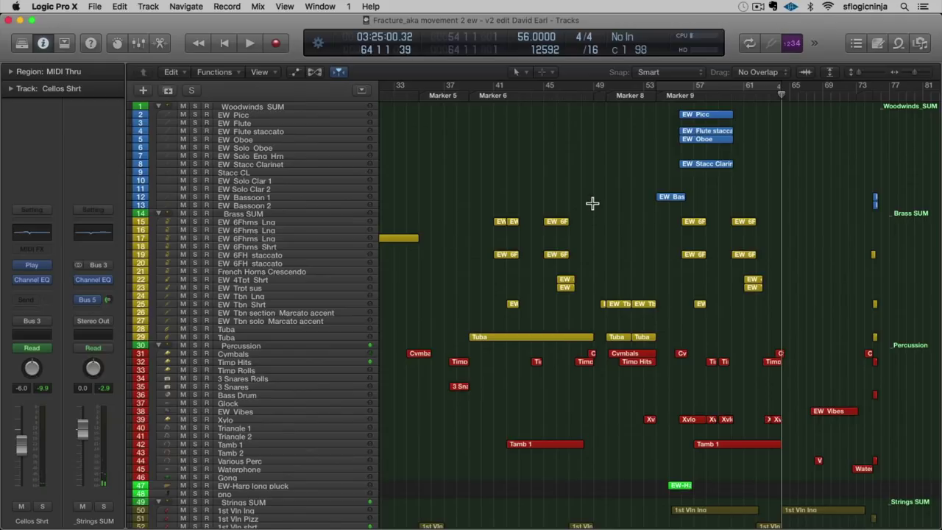
Look over the orchestral track list from the woodwinds through brass, percussion and strings to the Output track
{"action": "scroll", "coordinate": [591, 201], "scroll_direction": "down", "scroll_amount": 15}
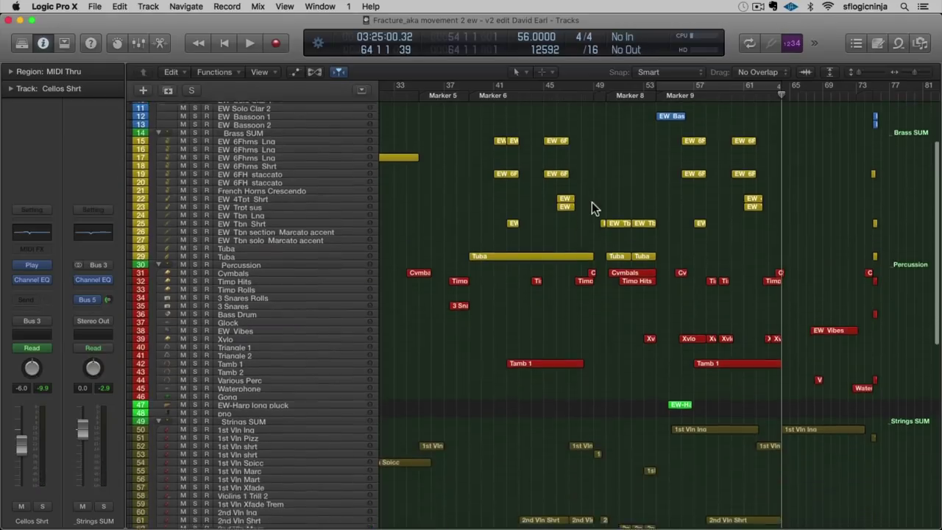
{"action": "scroll", "coordinate": [592, 202], "scroll_direction": "up", "scroll_amount": 10}
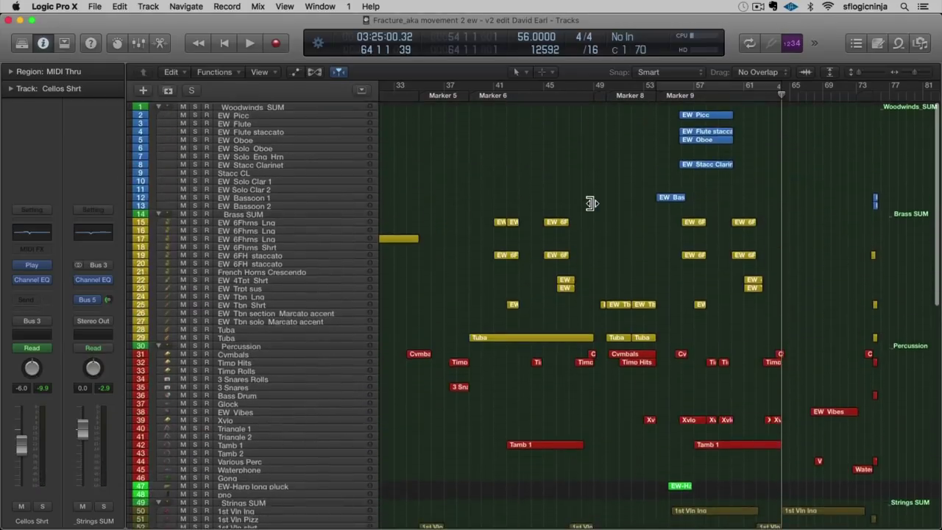
{"action": "scroll", "coordinate": [592, 201], "scroll_direction": "down", "scroll_amount": 1}
{"action": "scroll", "coordinate": [592, 202], "scroll_direction": "down", "scroll_amount": 13}
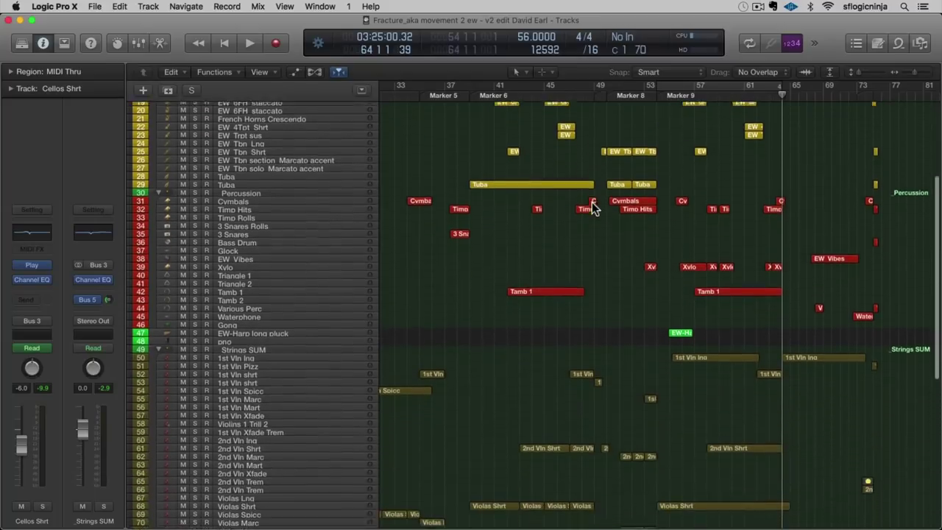
{"action": "scroll", "coordinate": [592, 201], "scroll_direction": "down", "scroll_amount": 8}
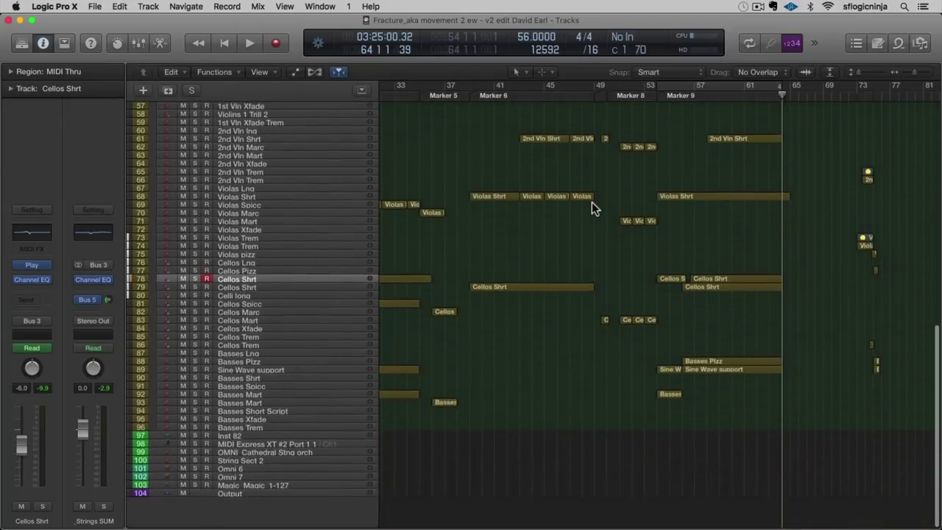
{"action": "scroll", "coordinate": [591, 202], "scroll_direction": "up", "scroll_amount": 20}
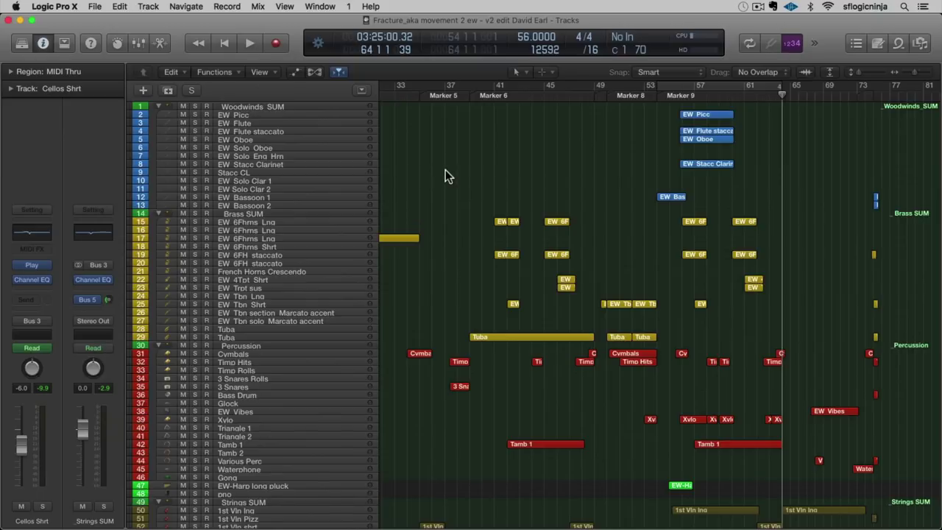
Open the Play instrument of the Cellos Shrt track and find the EW Symphonic Orchestra libraries in its browser
{"action": "left_click", "coordinate": [33, 271]}
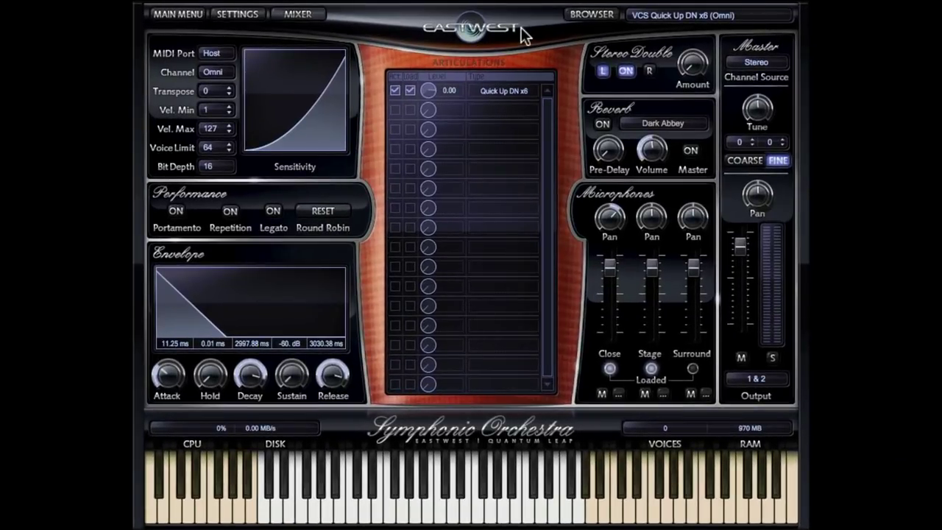
{"action": "left_click", "coordinate": [597, 18]}
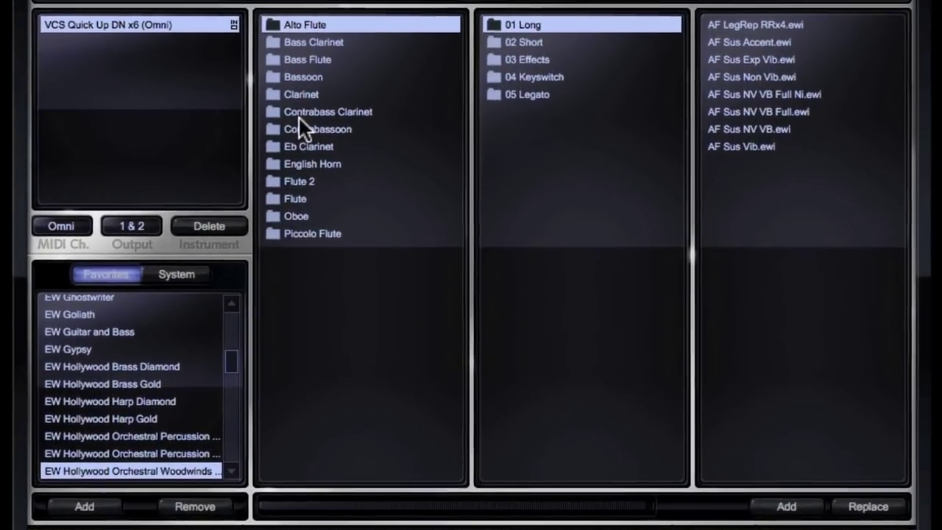
{"action": "scroll", "coordinate": [213, 359], "scroll_direction": "down", "scroll_amount": 2}
{"action": "scroll", "coordinate": [137, 401], "scroll_direction": "down", "scroll_amount": 10}
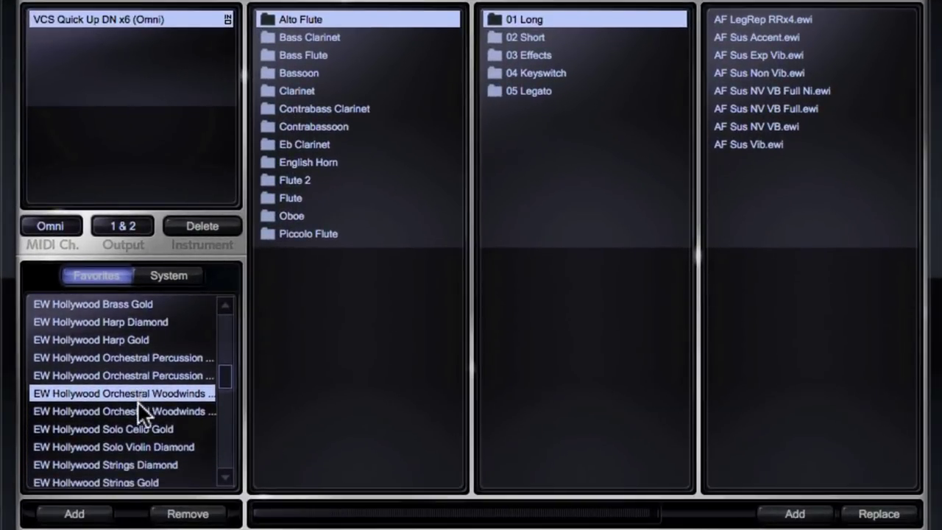
{"action": "scroll", "coordinate": [137, 402], "scroll_direction": "down", "scroll_amount": 18}
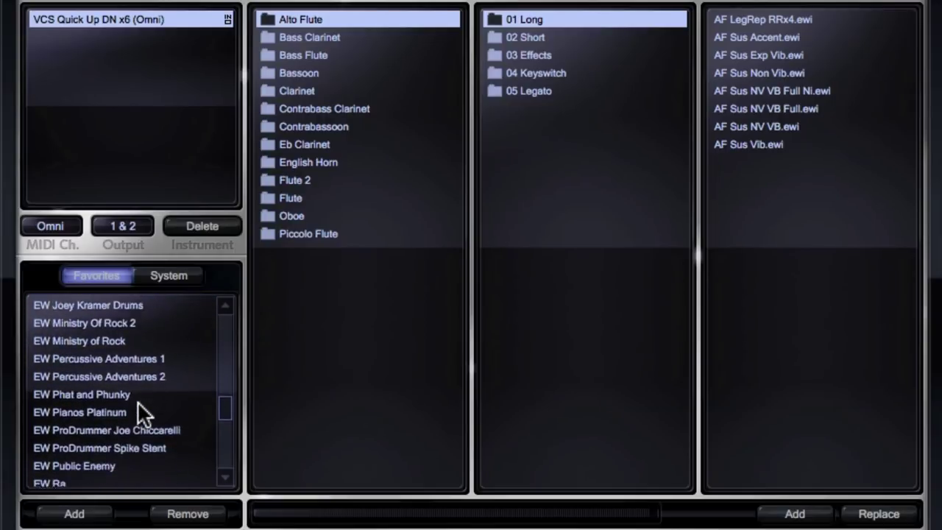
{"action": "scroll", "coordinate": [137, 401], "scroll_direction": "down", "scroll_amount": 7}
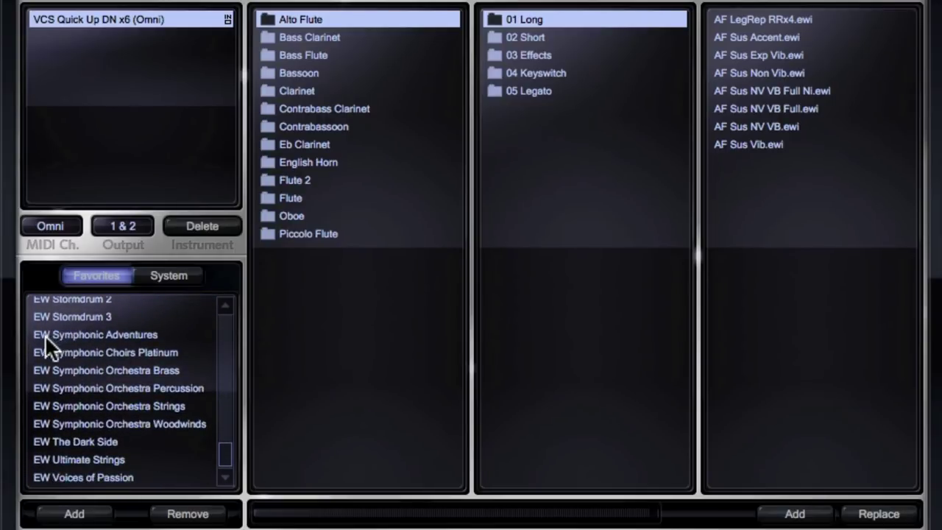
View the contents of the EW Symphonic Orchestra Brass, Percussion, Strings and Woodwinds libraries in turn
{"action": "left_click", "coordinate": [143, 371]}
{"action": "left_click", "coordinate": [153, 388]}
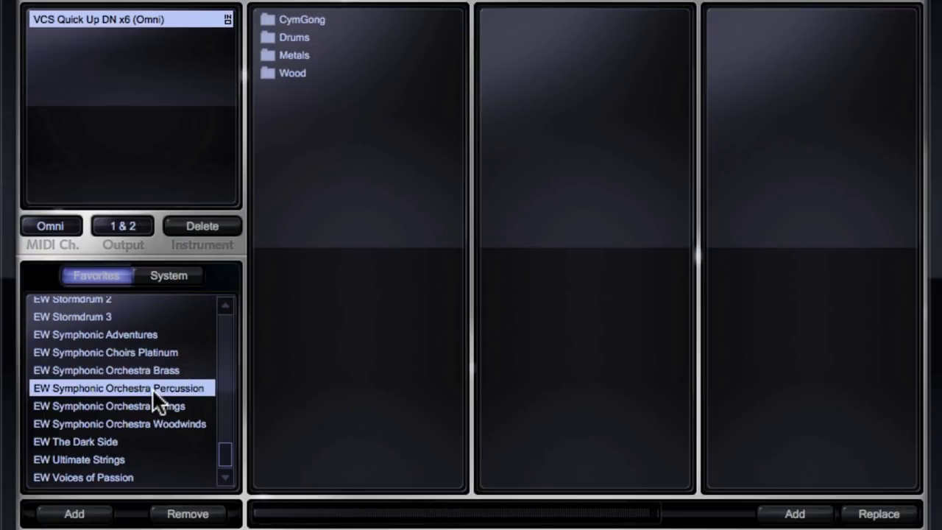
{"action": "left_click", "coordinate": [148, 407]}
{"action": "left_click", "coordinate": [148, 423]}
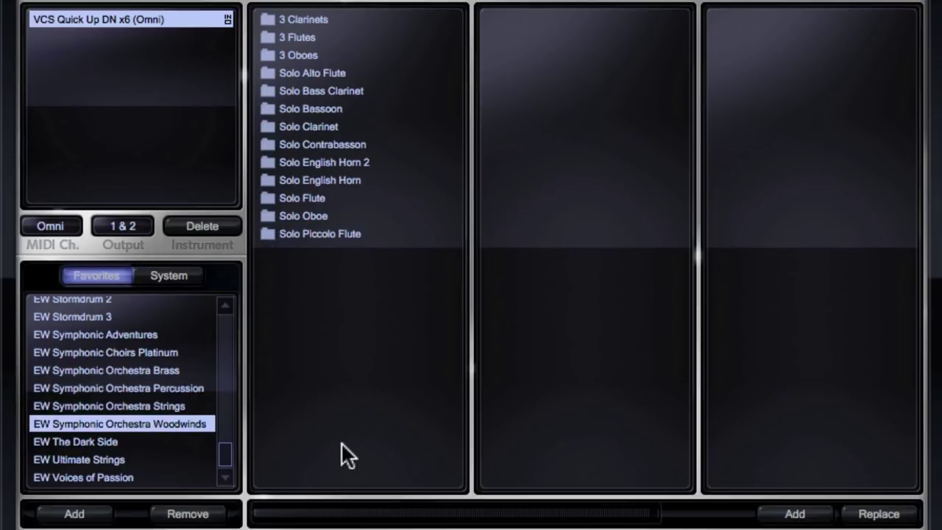
Examine the 2 Trumpets articulations in EW Symphonic Orchestra Brass, covering Long, Short, Effects, ModXfd, Keysw and Old Keysw
{"action": "left_click", "coordinate": [131, 369]}
{"action": "left_click", "coordinate": [321, 21]}
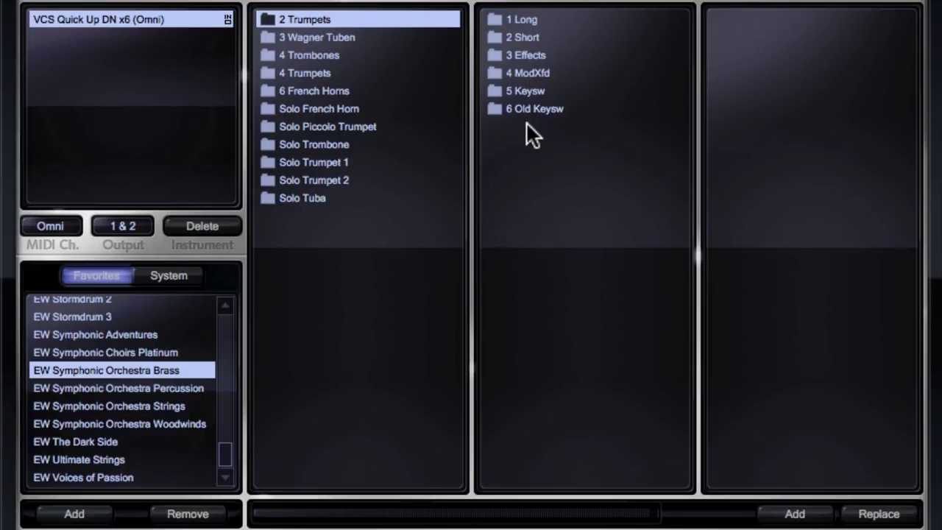
{"action": "left_click", "coordinate": [534, 20]}
{"action": "left_click", "coordinate": [532, 36]}
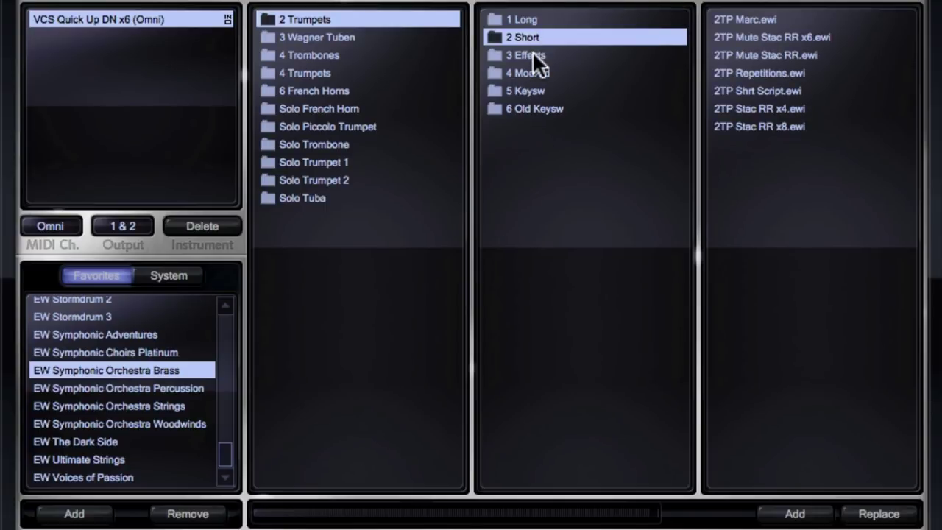
{"action": "left_click", "coordinate": [532, 56]}
{"action": "left_click", "coordinate": [545, 72]}
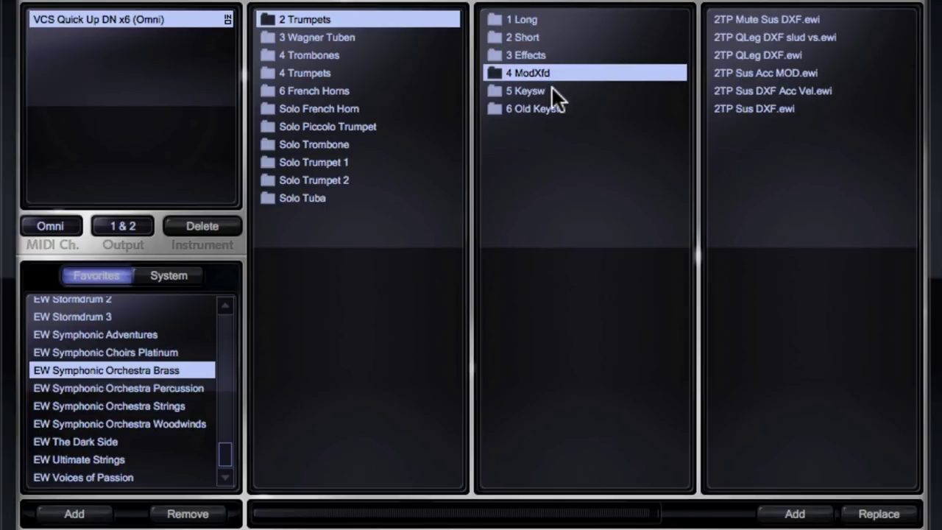
{"action": "left_click", "coordinate": [551, 90]}
{"action": "left_click", "coordinate": [557, 109]}
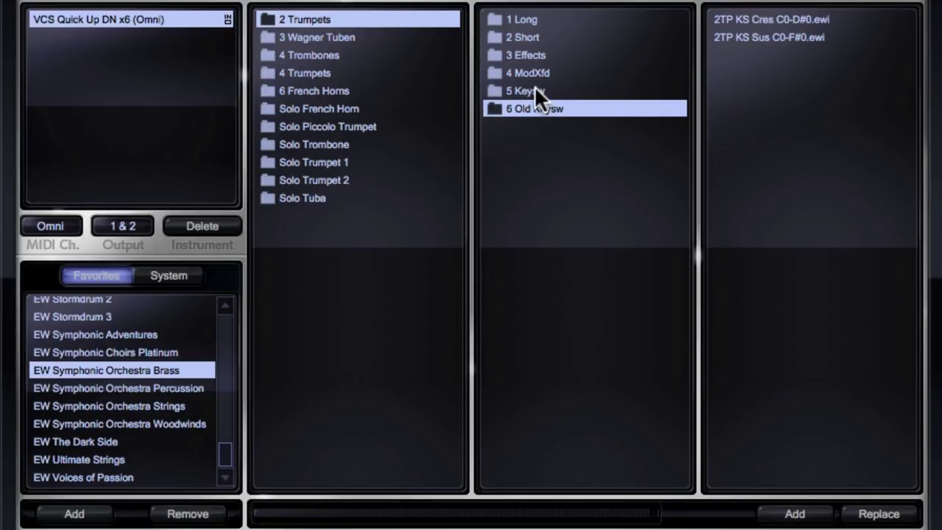
{"action": "left_click", "coordinate": [534, 87]}
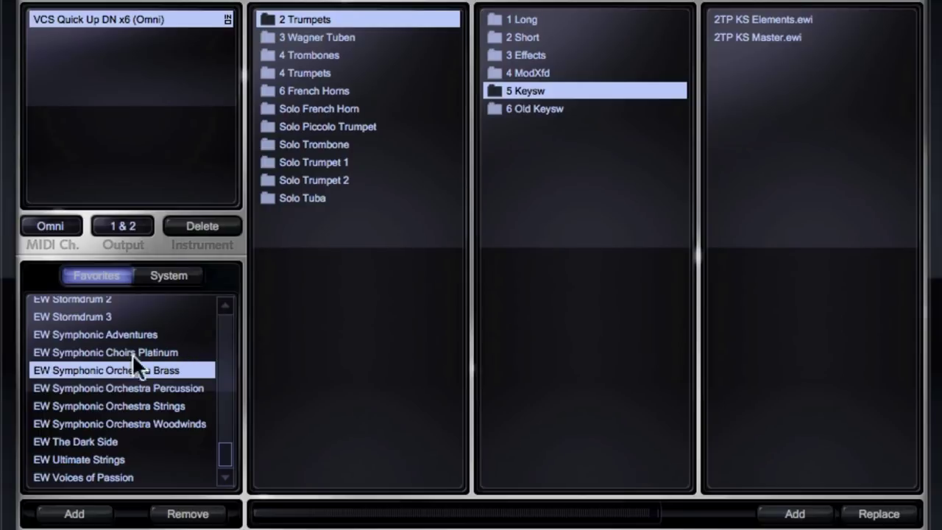
Browse the CymGong, Drums, Metals and Wood instruments in the EW Symphonic Orchestra Percussion library
{"action": "left_click", "coordinate": [133, 388]}
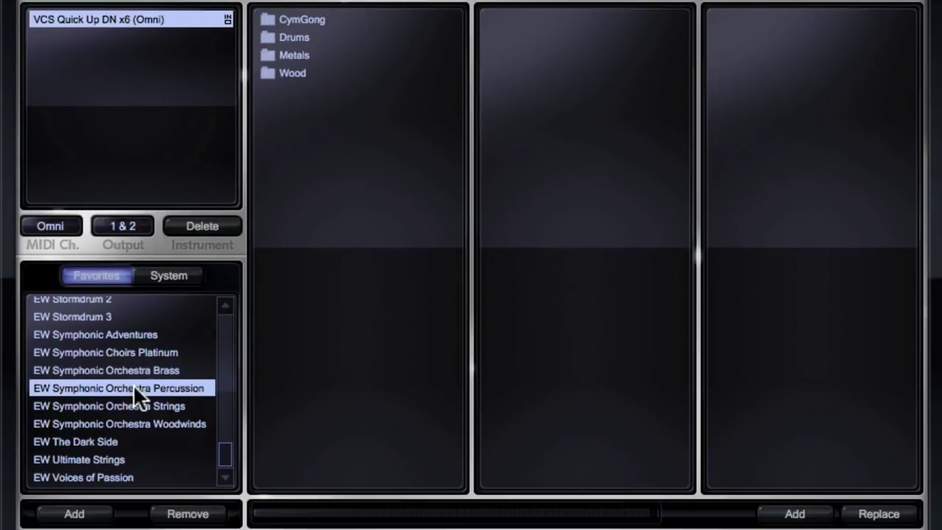
{"action": "left_click", "coordinate": [323, 21]}
{"action": "left_click", "coordinate": [305, 39]}
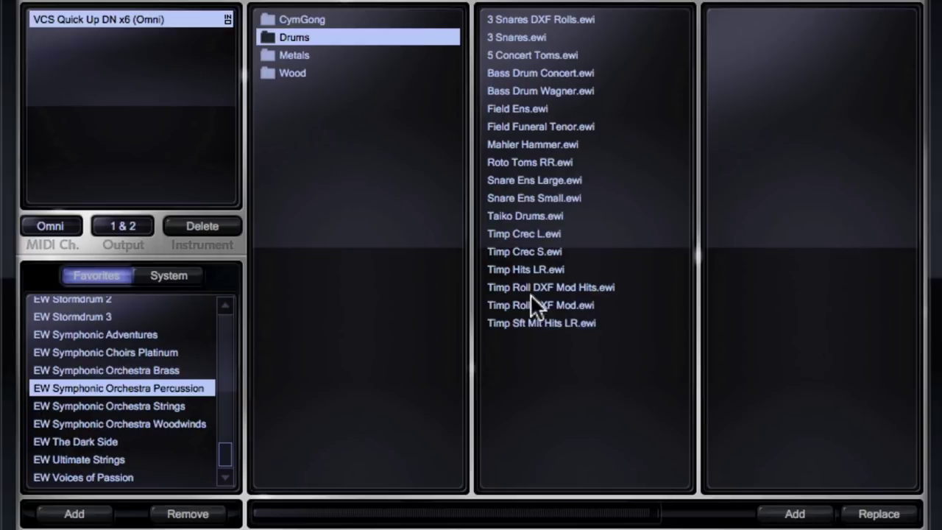
{"action": "left_click", "coordinate": [287, 54]}
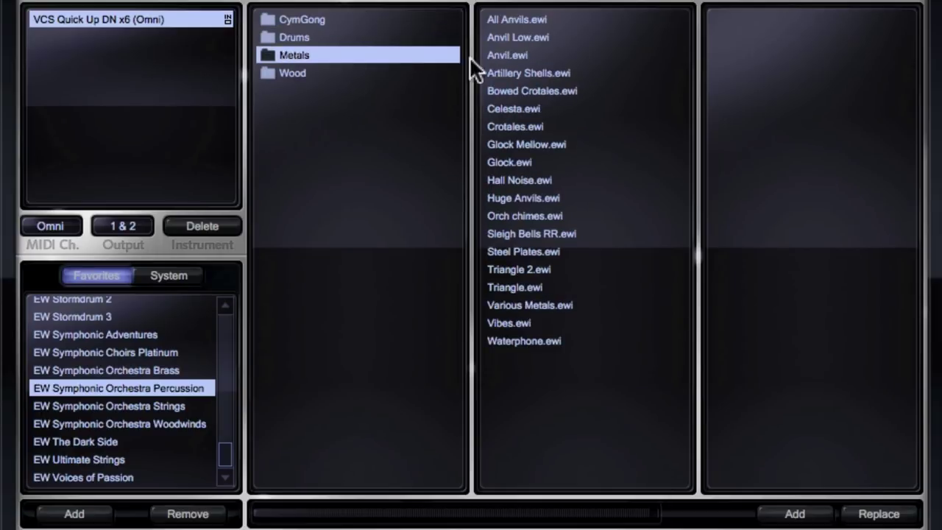
{"action": "left_click", "coordinate": [301, 73]}
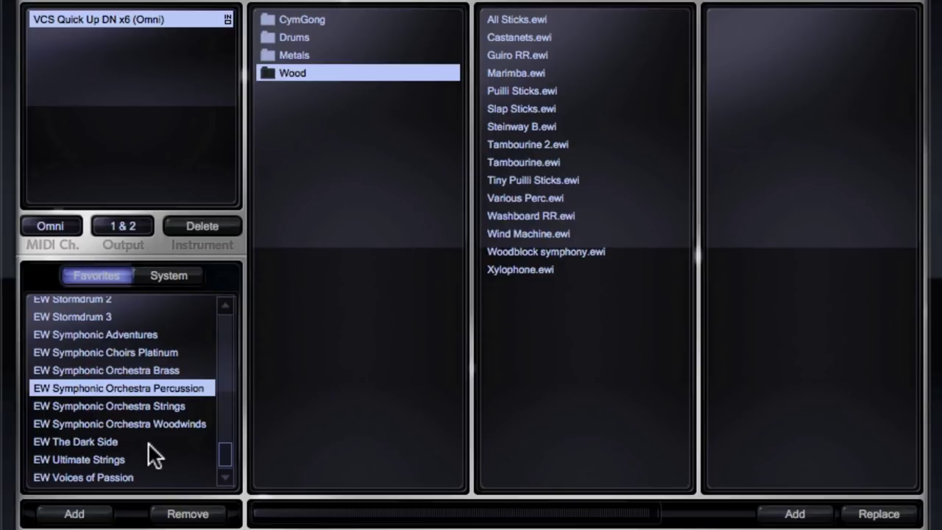
Inspect Large String Ens, Solo Cello and the Long patches of 3 Cellos and 9 Double Basses in EW Symphonic Orchestra Strings
{"action": "left_click", "coordinate": [113, 404]}
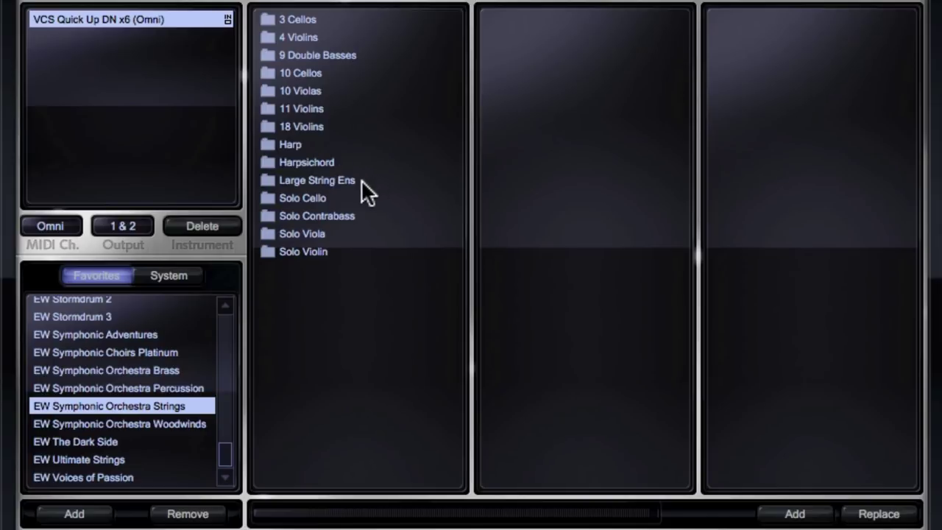
{"action": "left_click", "coordinate": [327, 181]}
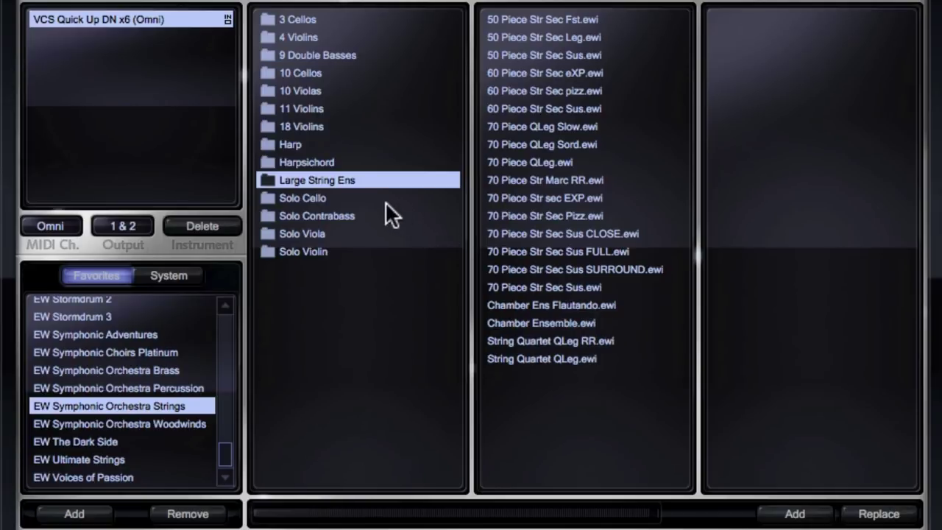
{"action": "left_click", "coordinate": [353, 198]}
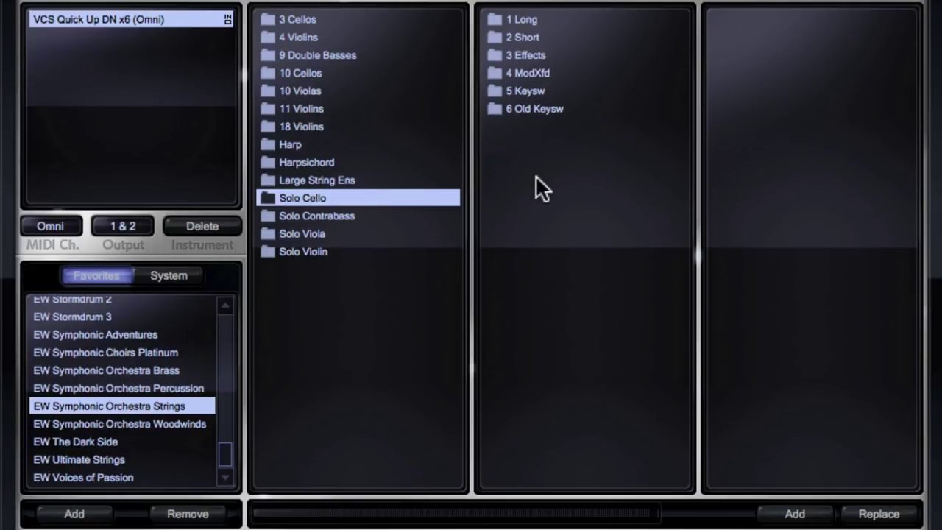
{"action": "left_click", "coordinate": [305, 16]}
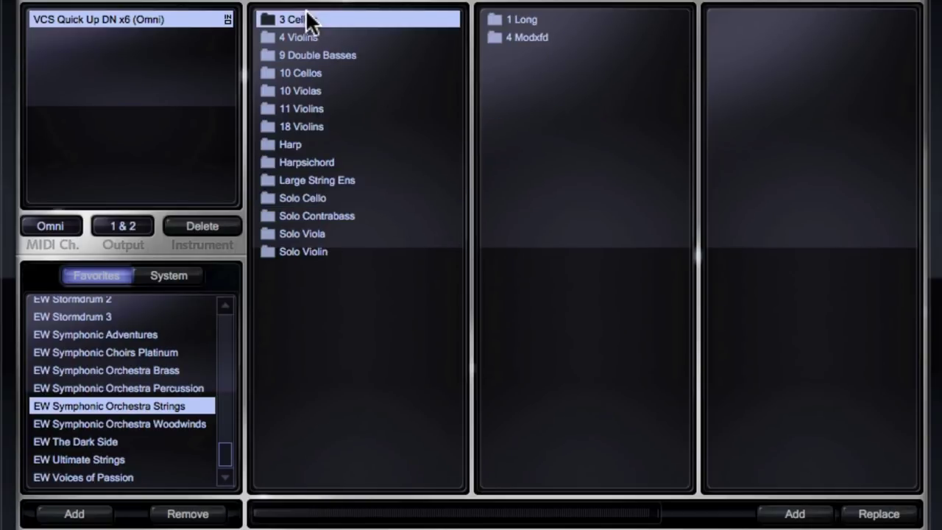
{"action": "left_click", "coordinate": [517, 20]}
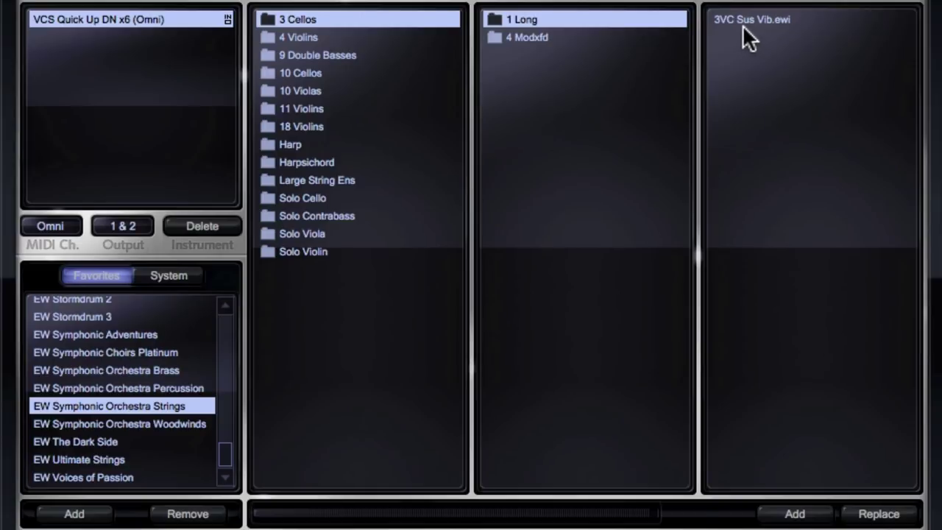
{"action": "left_click", "coordinate": [329, 50]}
{"action": "left_click", "coordinate": [505, 19]}
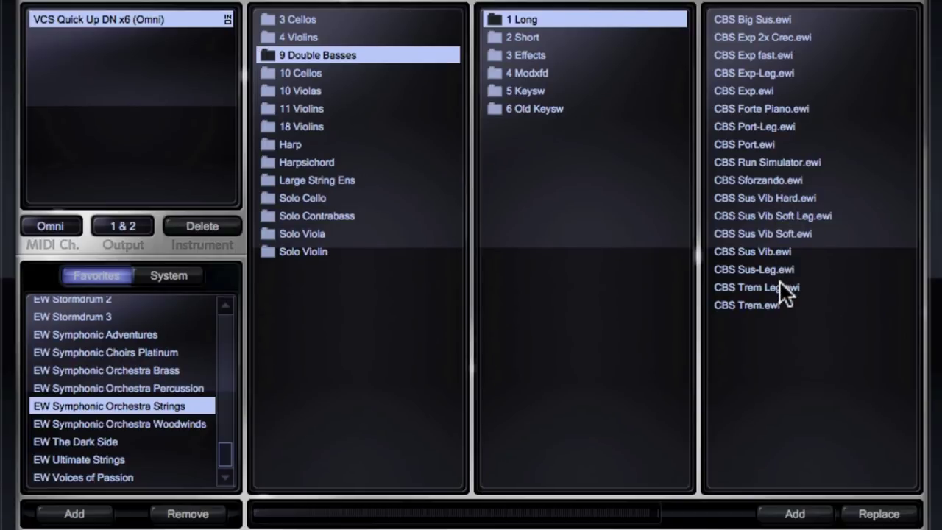
Compare the articulation folders of 3 Wagner Tuben, 4 Trombones, 4 Trumpets, 6 French Horns and Solo French Horn in EW Symphonic Orchestra Brass
{"action": "left_click", "coordinate": [153, 370]}
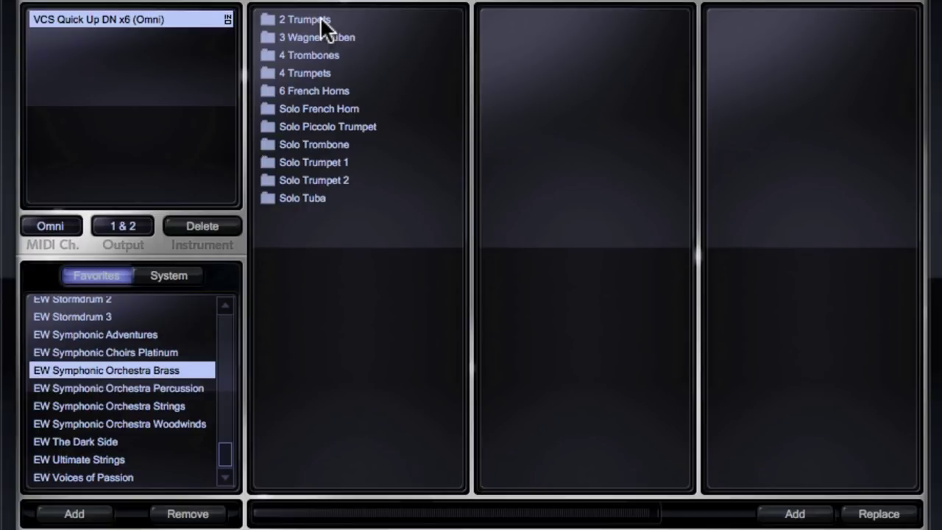
{"action": "left_click", "coordinate": [332, 38]}
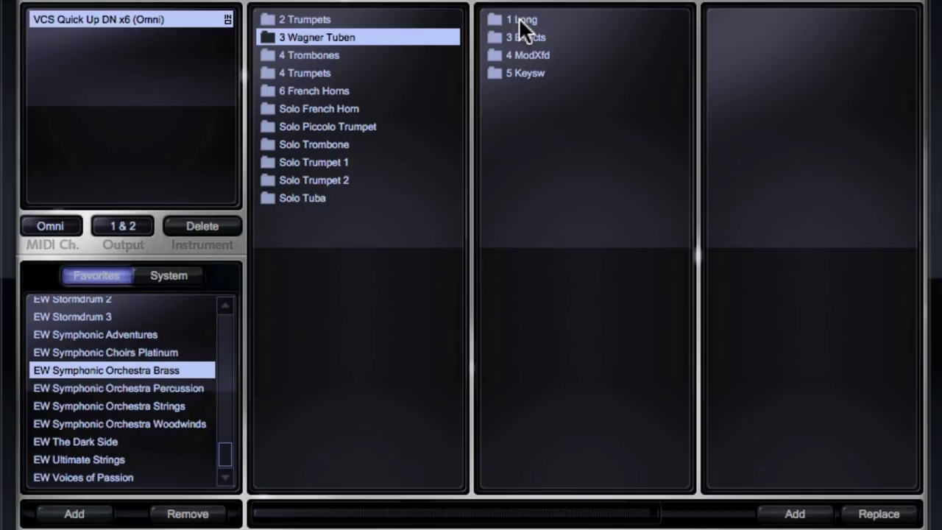
{"action": "left_click", "coordinate": [317, 54]}
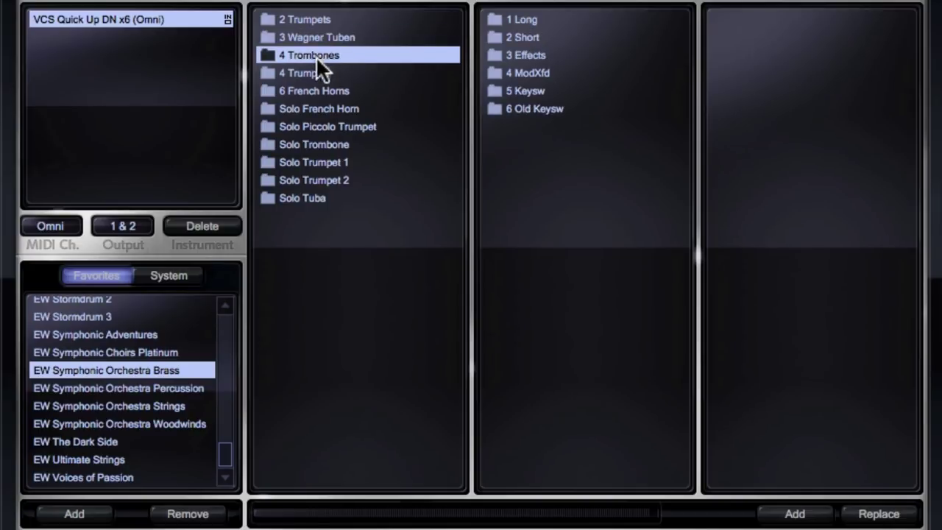
{"action": "left_click", "coordinate": [314, 73]}
{"action": "left_click", "coordinate": [321, 91]}
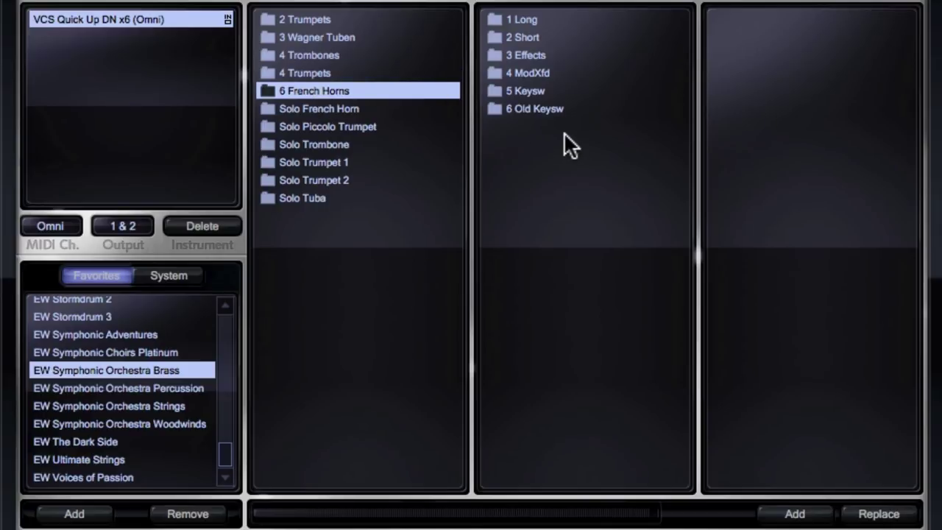
{"action": "left_click", "coordinate": [327, 109]}
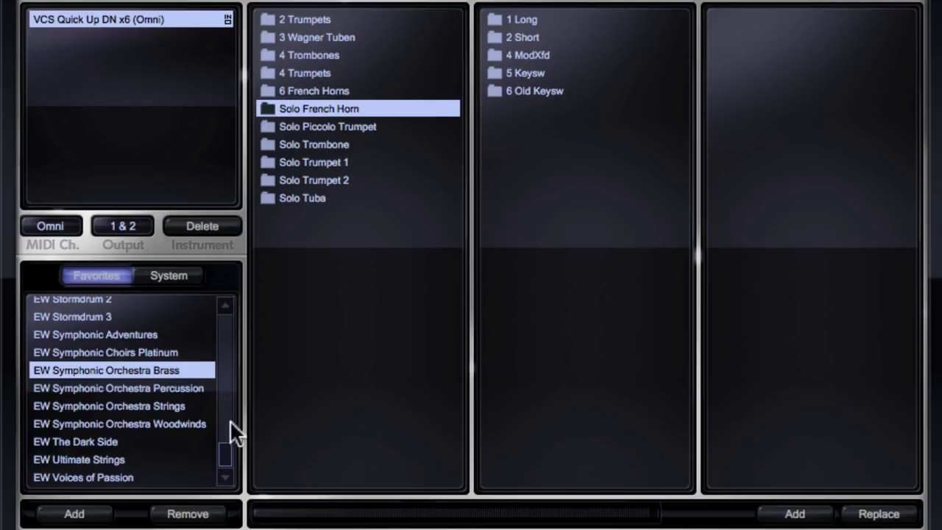
Browse the EW Symphonic Orchestra Woodwinds library, comparing the articulation folders of the clarinet, flute, oboe, bassoon, contrabassoon, English horn and piccolo instruments
{"action": "left_click", "coordinate": [170, 425]}
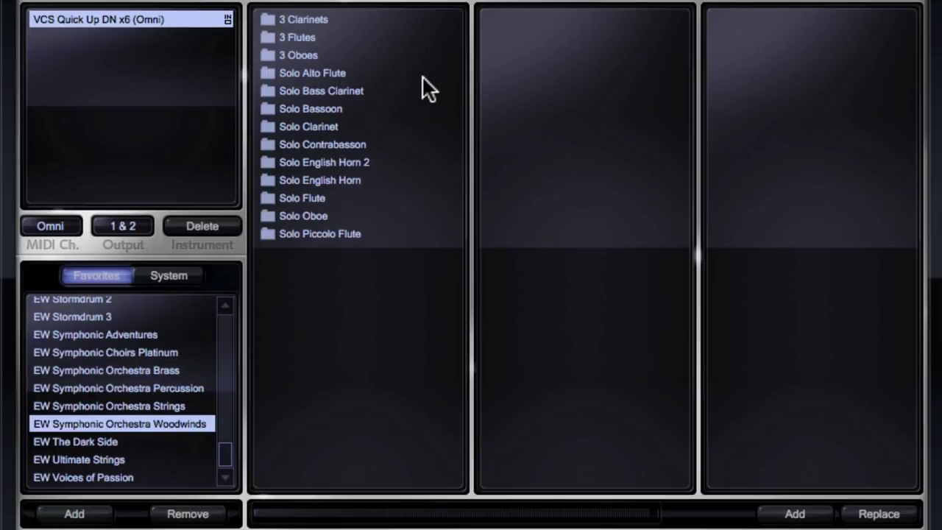
{"action": "left_click", "coordinate": [326, 19]}
{"action": "left_click", "coordinate": [313, 37]}
{"action": "left_click", "coordinate": [313, 54]}
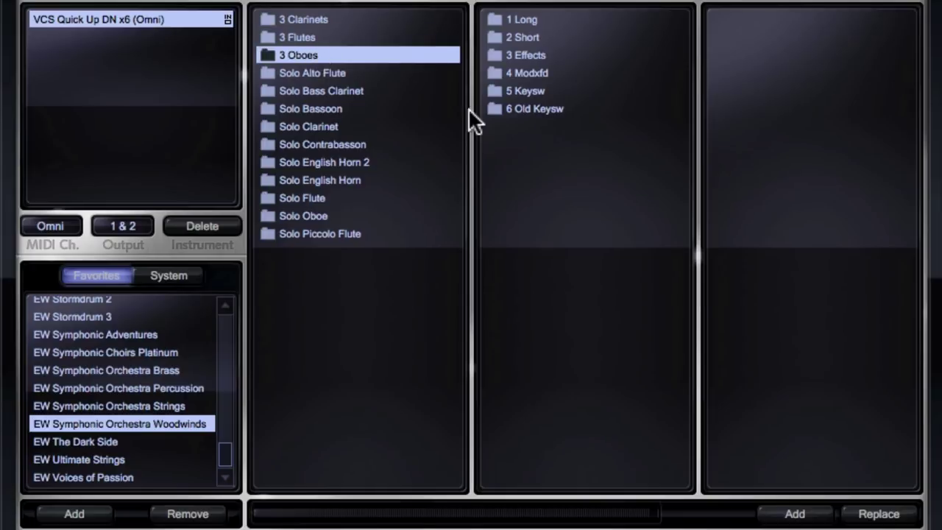
{"action": "left_click", "coordinate": [346, 109]}
{"action": "left_click", "coordinate": [341, 143]}
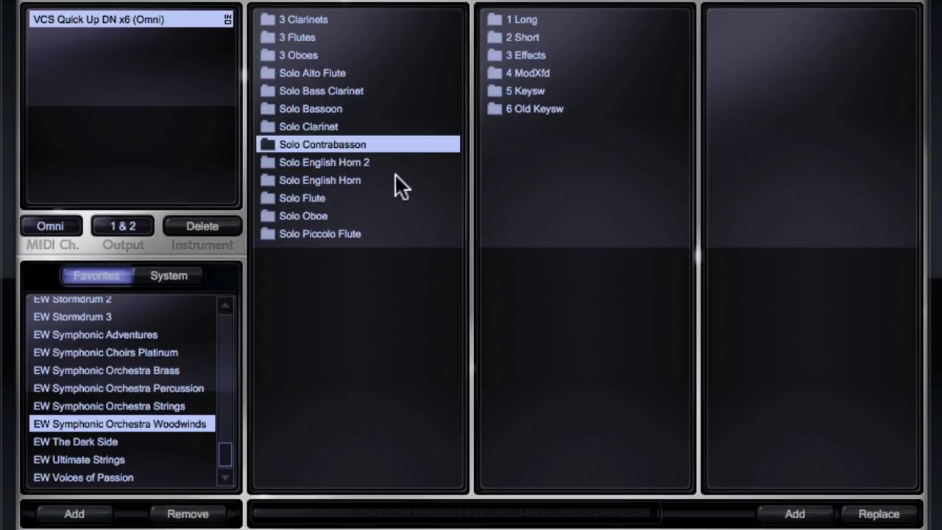
{"action": "left_click", "coordinate": [335, 178]}
{"action": "left_click", "coordinate": [334, 89]}
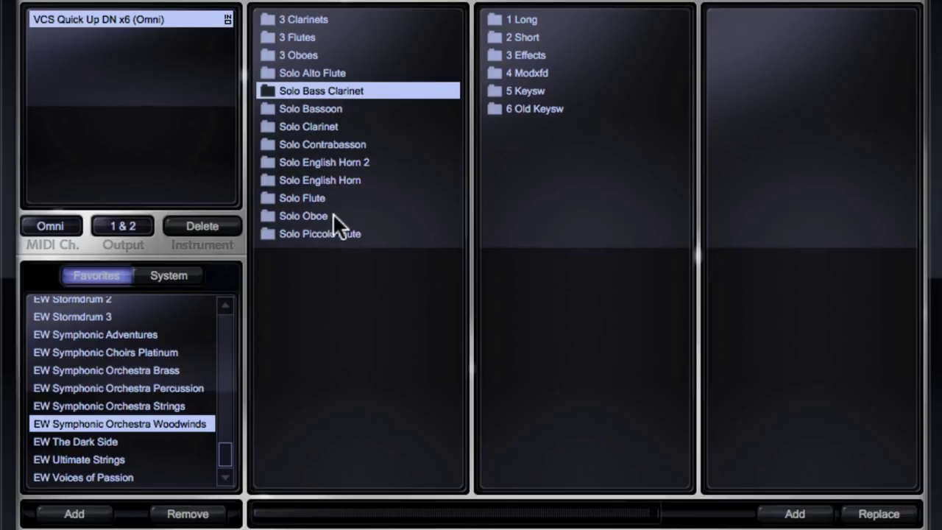
{"action": "left_click", "coordinate": [322, 216]}
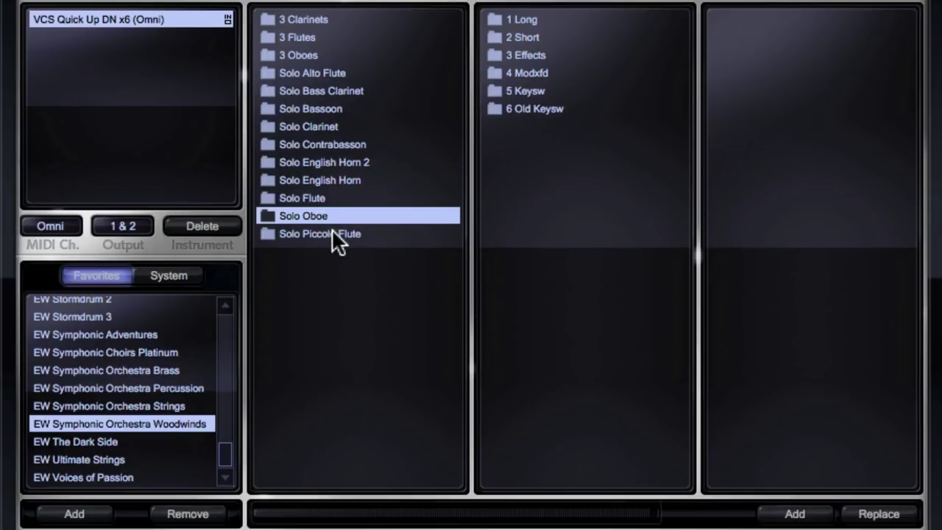
{"action": "left_click", "coordinate": [331, 231]}
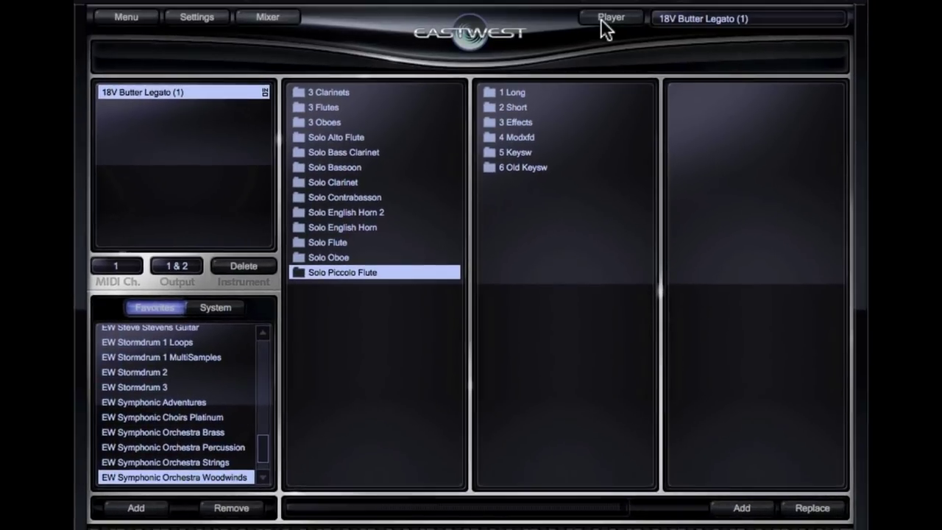
Inspect the player view of 18V Butter Legato, including the available reverb presets and the Close microphone's output routing options
{"action": "left_click", "coordinate": [601, 18]}
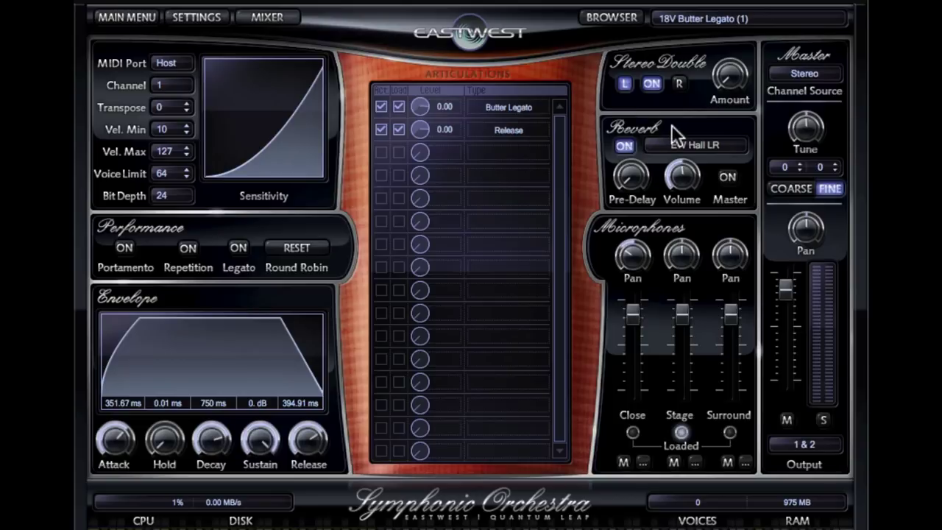
{"action": "left_click", "coordinate": [702, 147]}
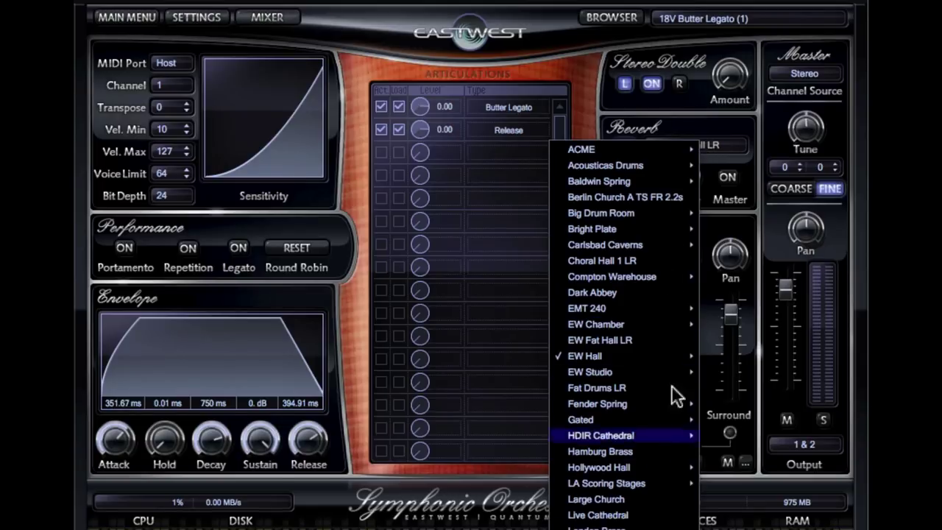
{"action": "left_click", "coordinate": [727, 106]}
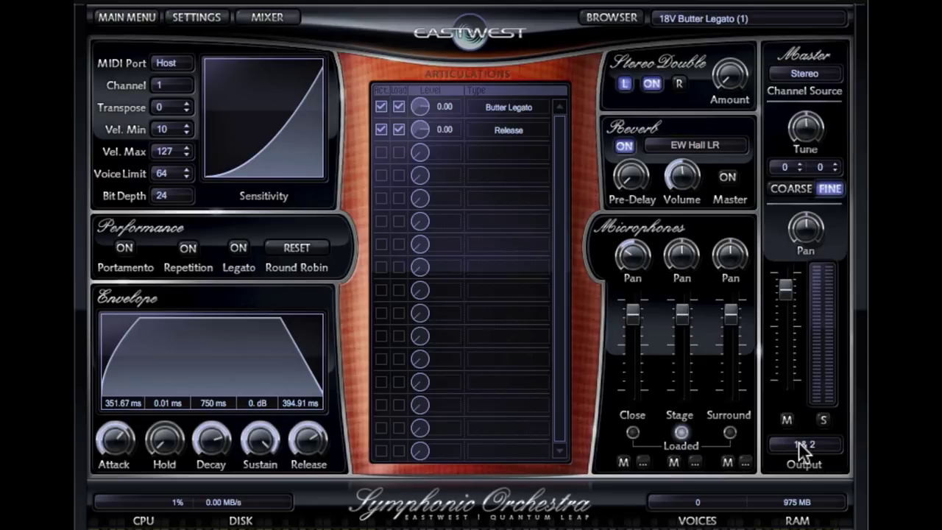
{"action": "left_click", "coordinate": [642, 462]}
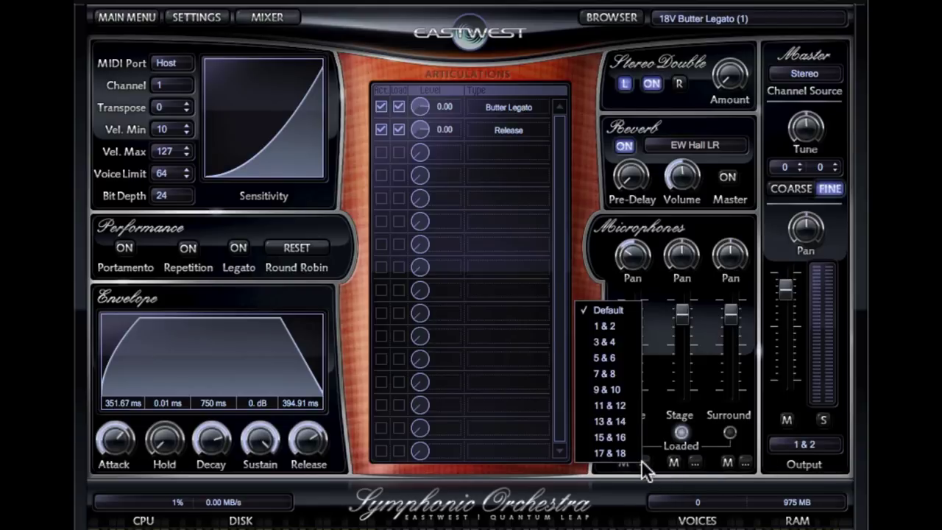
{"action": "left_click", "coordinate": [581, 498]}
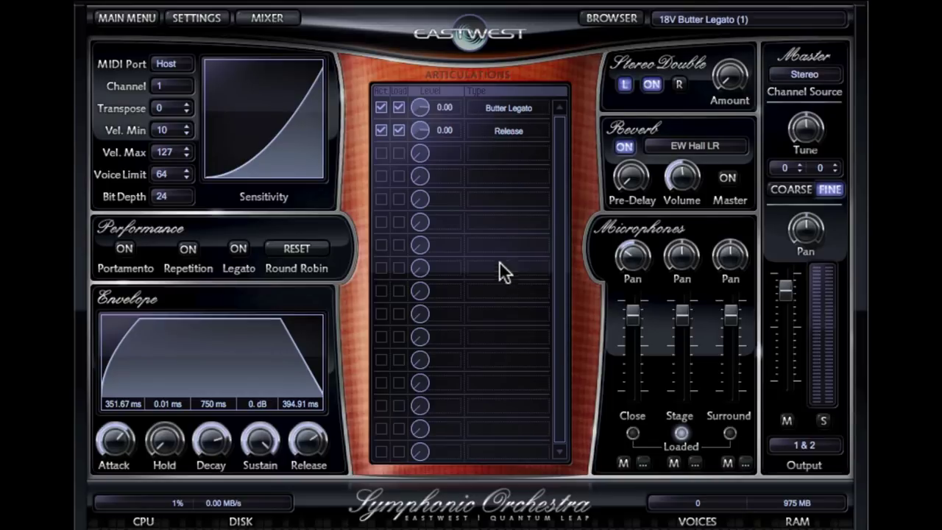
Show the mixer and expand the 18V Butter Legato channel's Close, Full and Surround microphone strips, then collapse them
{"action": "left_click", "coordinate": [262, 22]}
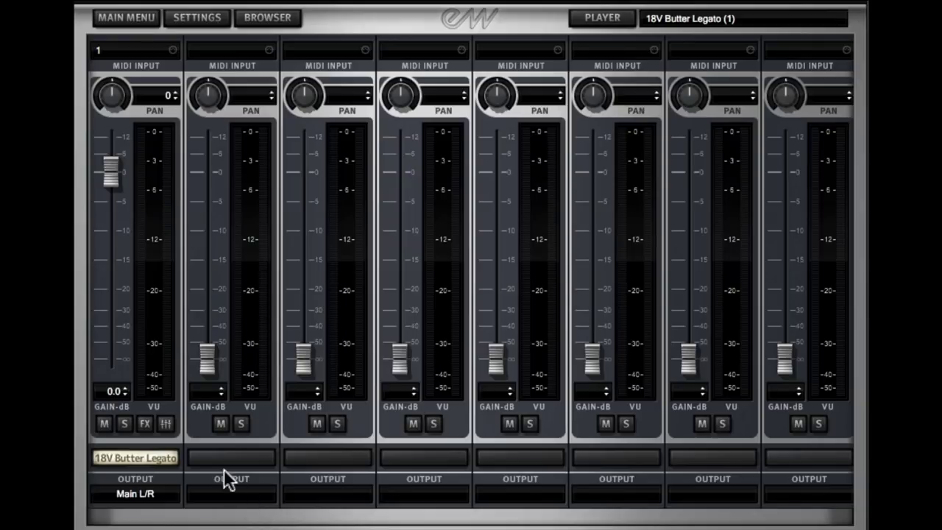
{"action": "left_click", "coordinate": [166, 425]}
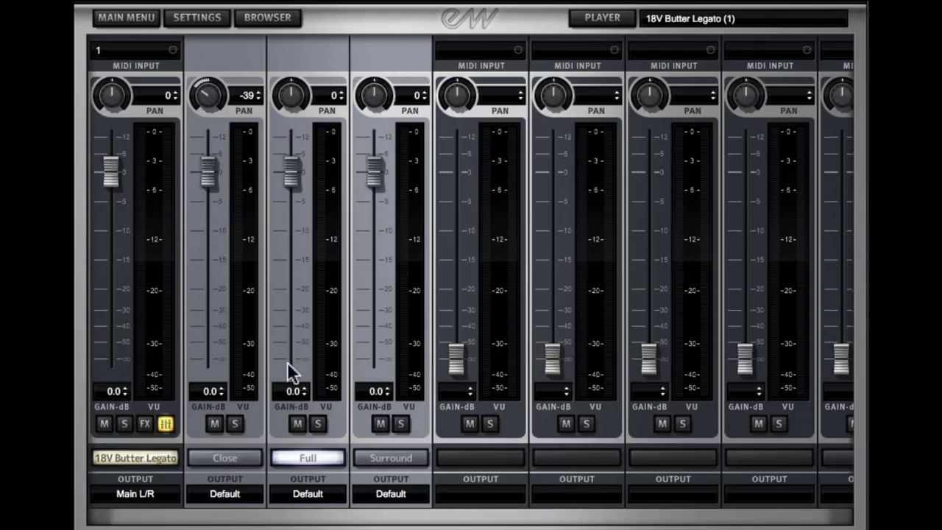
{"action": "left_click", "coordinate": [165, 423]}
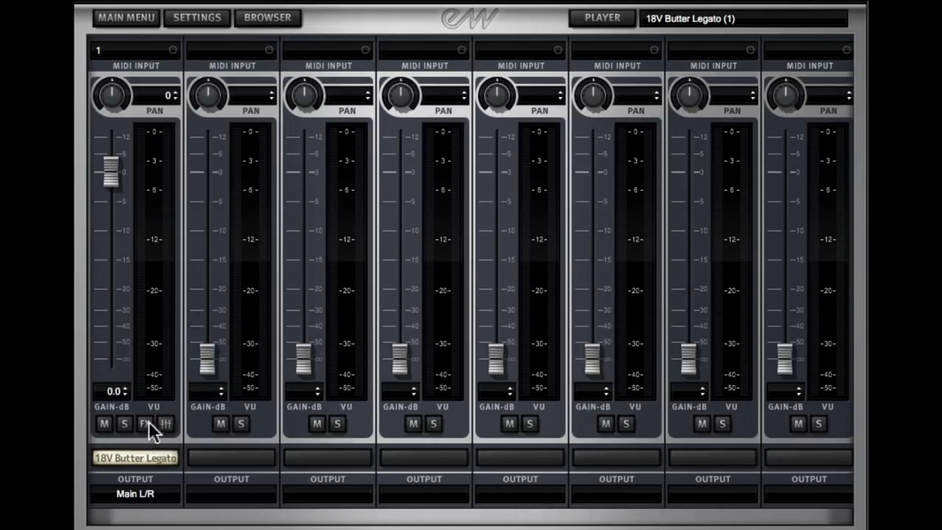
Review the effects rack of the 18V Butter Legato channel, save, and return to the player view
{"action": "left_click", "coordinate": [145, 424]}
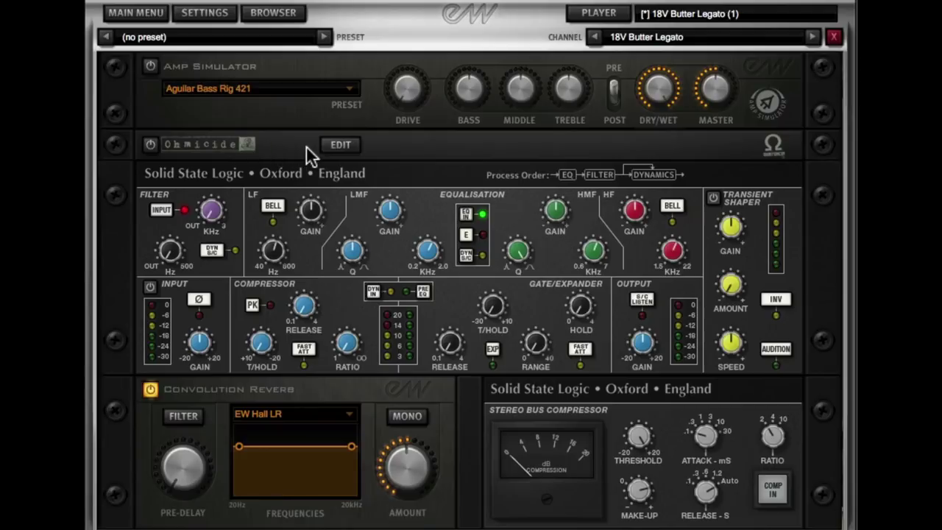
{"action": "mouse_move", "coordinate": [540, 251]}
{"action": "key", "text": "ctrl+s"}
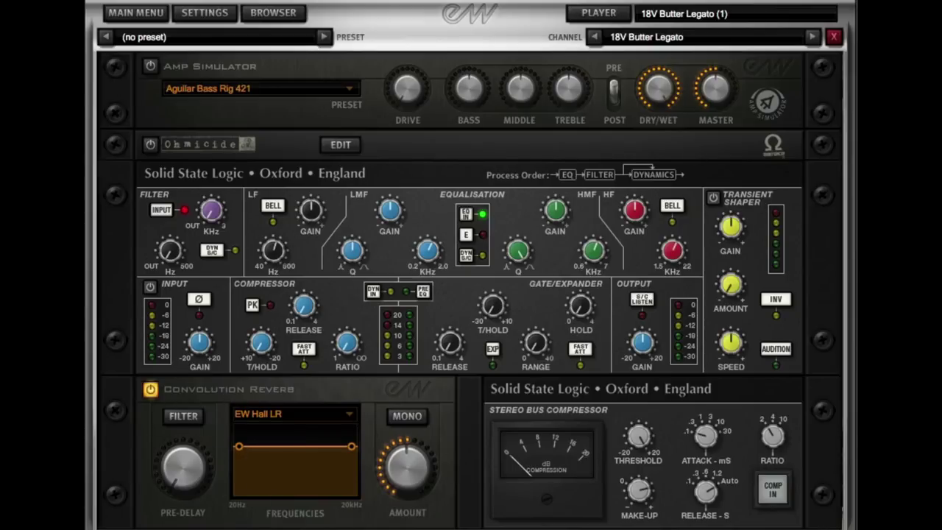
{"action": "left_click", "coordinate": [834, 36]}
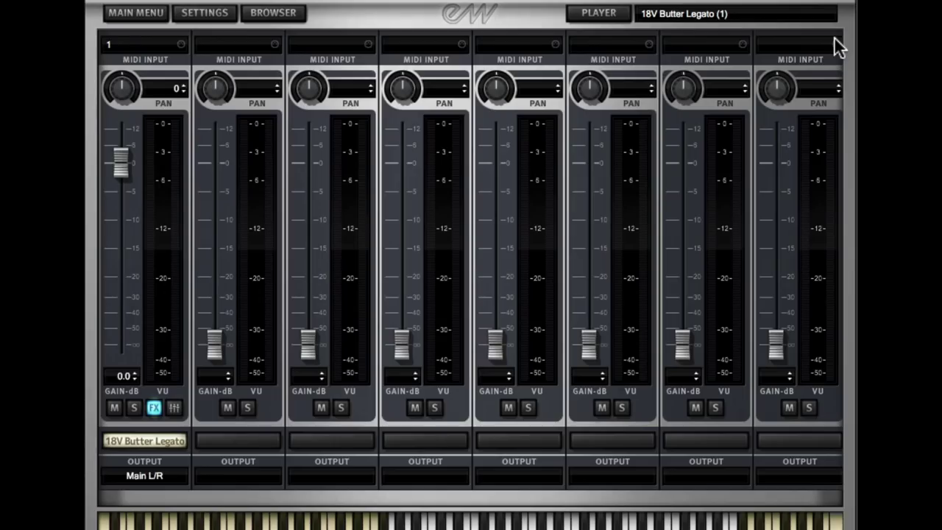
{"action": "left_click", "coordinate": [598, 13]}
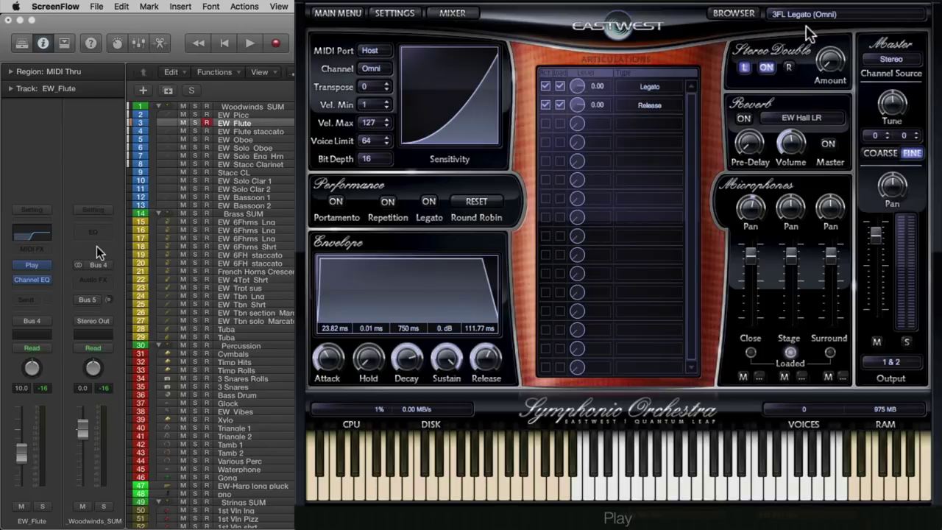
Audition the EW Flute and EW Oboe patches with the Legato performance option on, switching it back off on each
{"action": "left_click", "coordinate": [429, 201]}
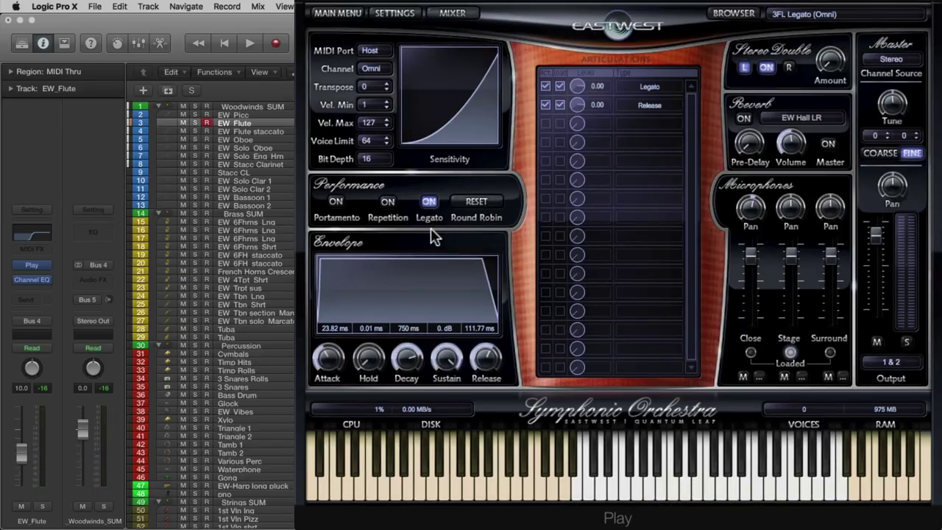
{"action": "left_click", "coordinate": [428, 203]}
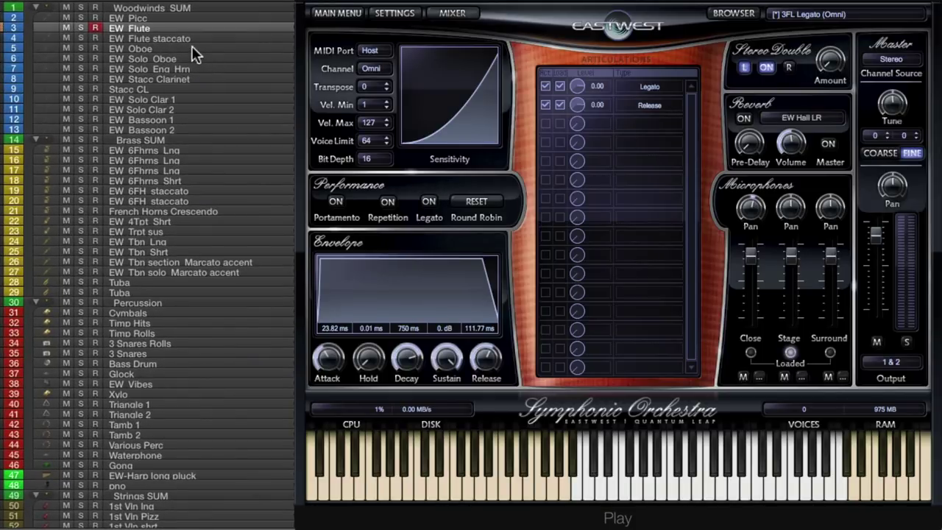
{"action": "left_click", "coordinate": [186, 48]}
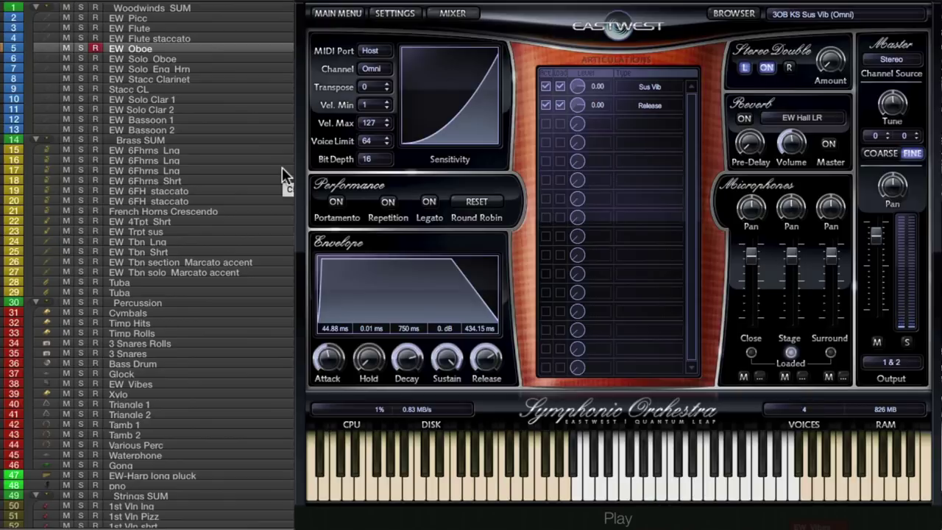
{"action": "left_click", "coordinate": [429, 199]}
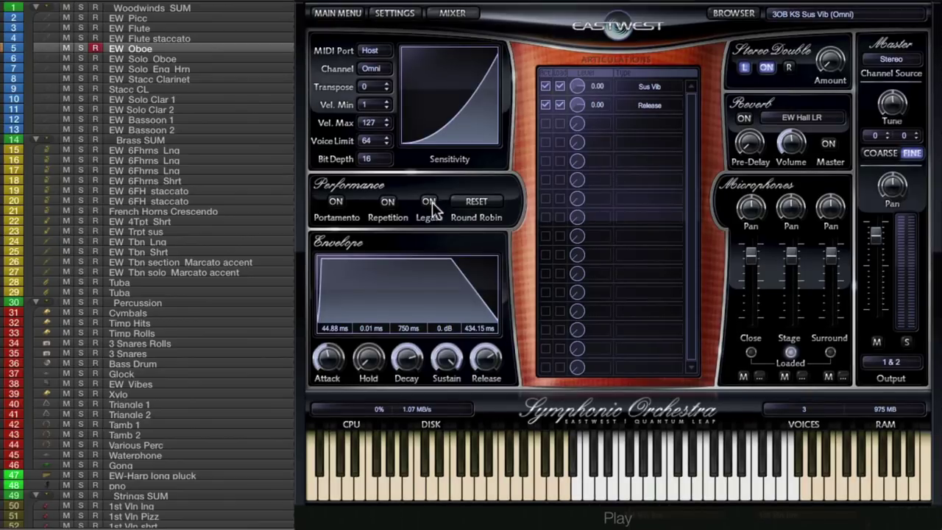
{"action": "left_click", "coordinate": [432, 203]}
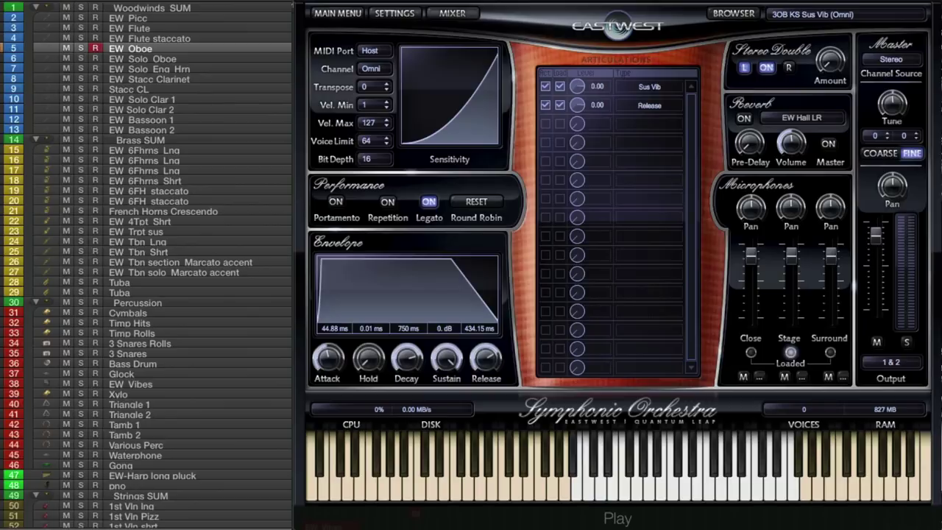
{"action": "left_click", "coordinate": [428, 201]}
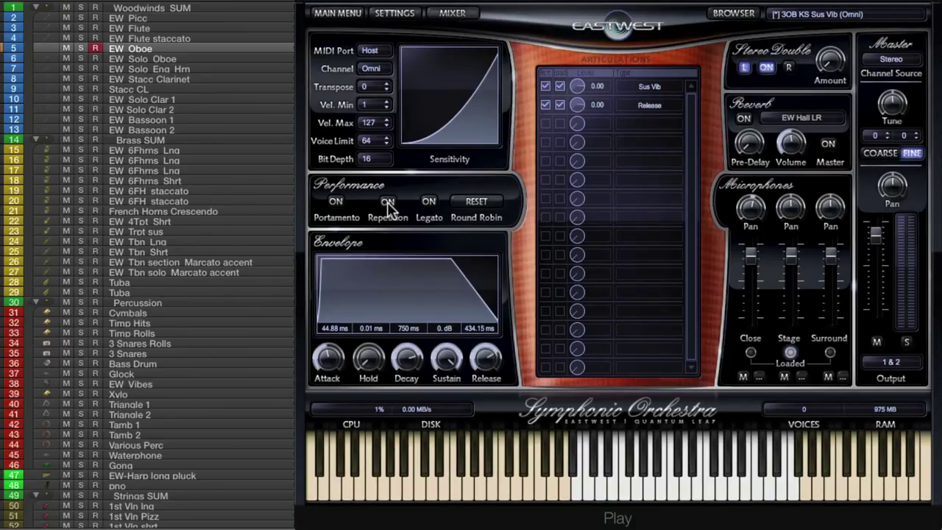
Audition the Repetition performance option on EW Oboe, turn it off, and listen to the EW Stacc Clarinet patch
{"action": "left_click", "coordinate": [388, 205]}
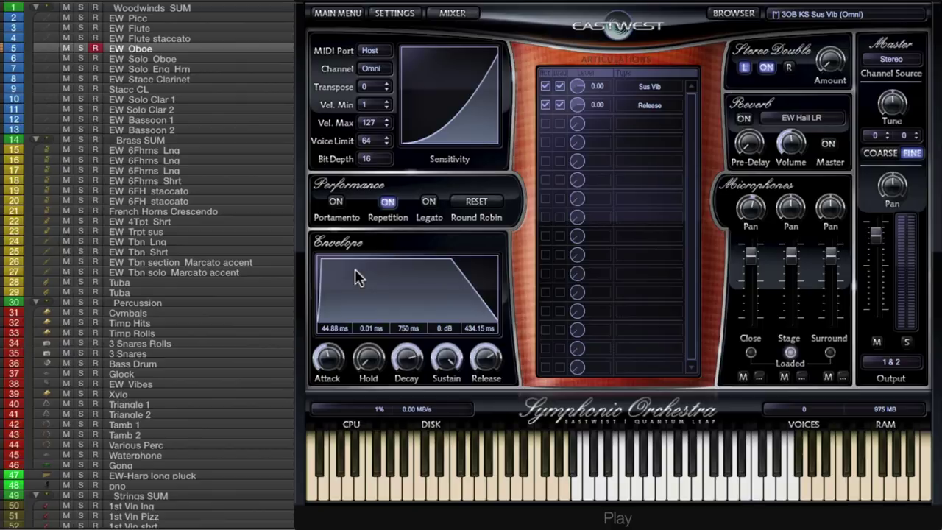
{"action": "left_click", "coordinate": [387, 201]}
{"action": "left_click", "coordinate": [148, 78]}
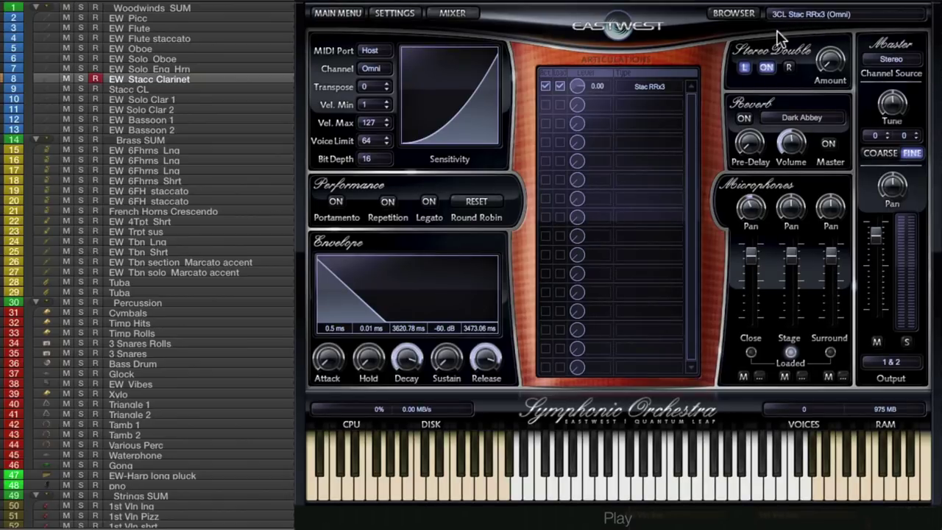
{"action": "key", "text": "space"}
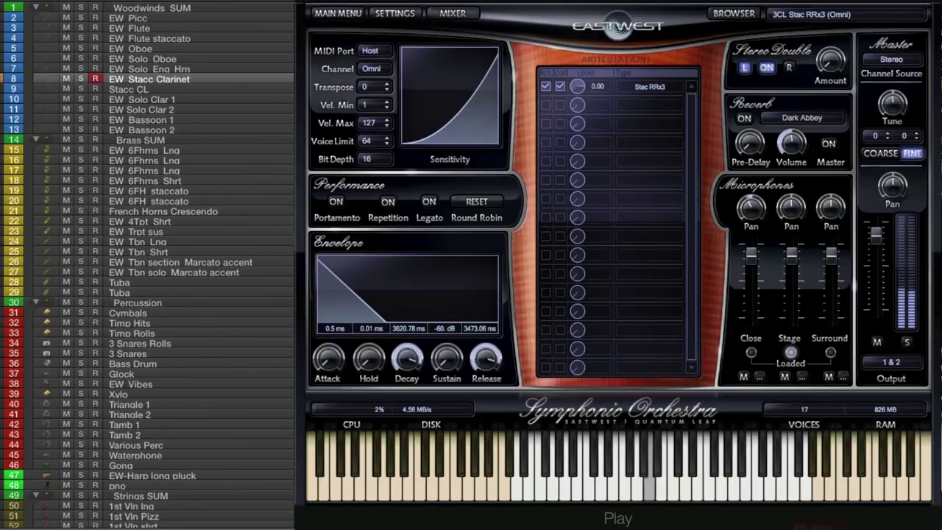
Turn on the Legato performance option for EW Solo Clar 1 and audition the EW Bassoon 1 track
{"action": "left_click", "coordinate": [158, 98]}
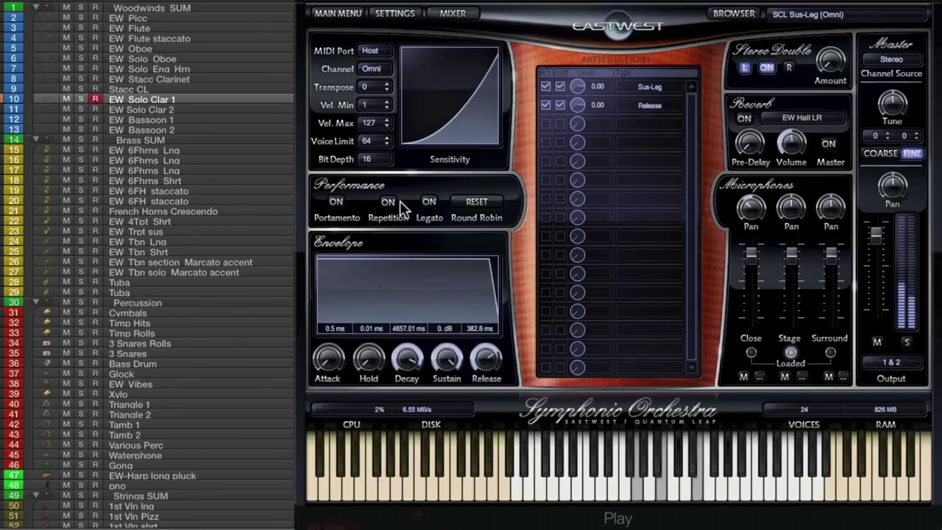
{"action": "left_click", "coordinate": [428, 201]}
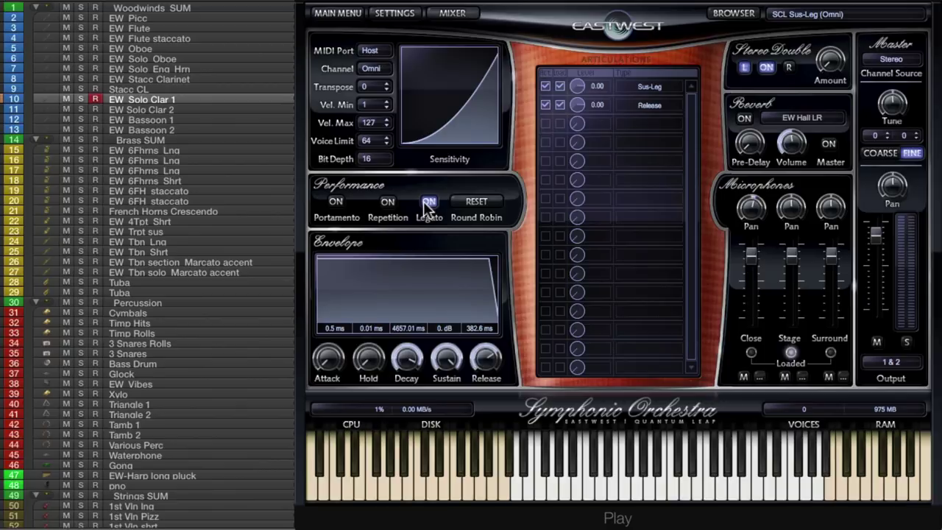
{"action": "left_click", "coordinate": [164, 119]}
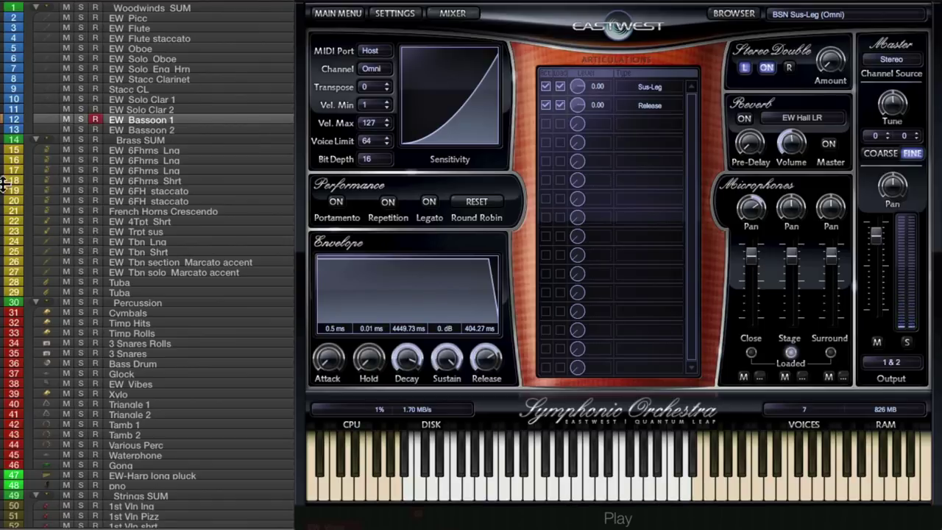
Replace the EW Bassoon 2 track's instrument with BSN Vib Xfade.ewi from the Solo Bassoon 4 Modxfd folder
{"action": "left_click", "coordinate": [204, 128]}
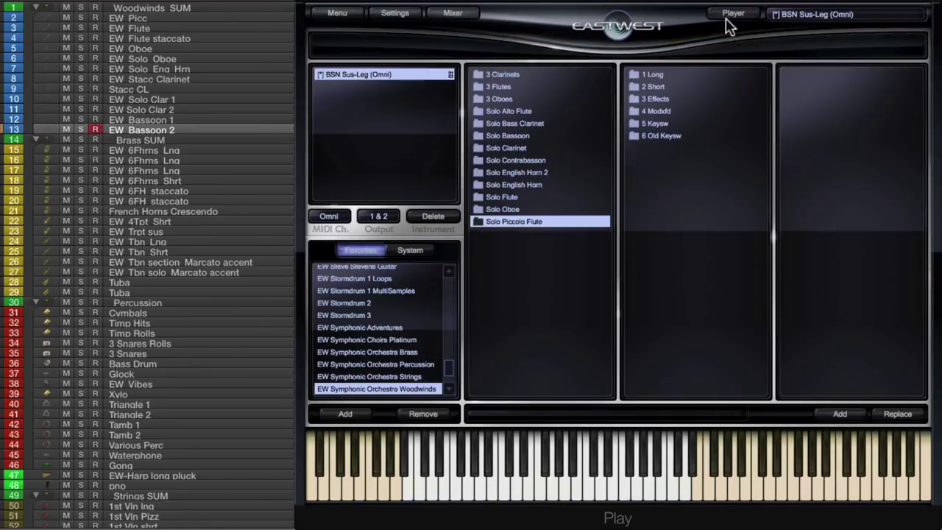
{"action": "left_click", "coordinate": [728, 16]}
{"action": "left_click", "coordinate": [521, 135]}
{"action": "left_click", "coordinate": [659, 111]}
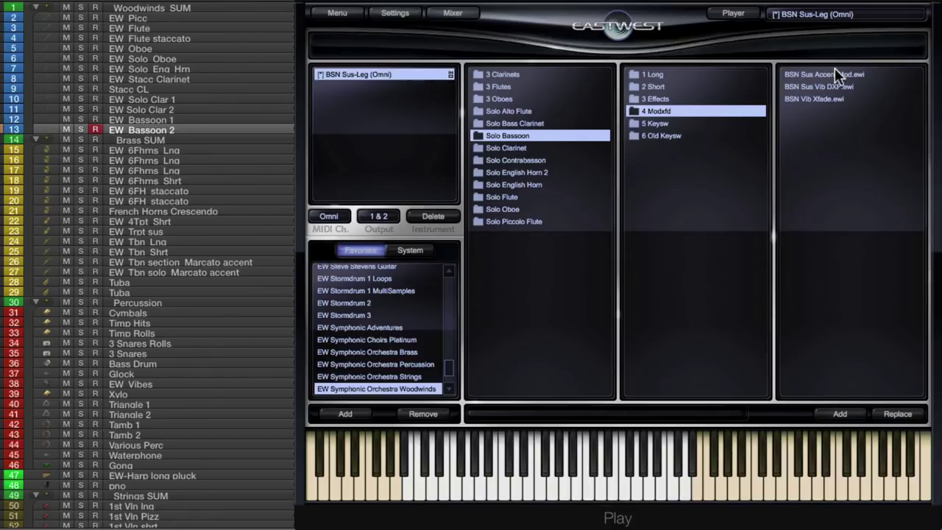
{"action": "double_click", "coordinate": [858, 74]}
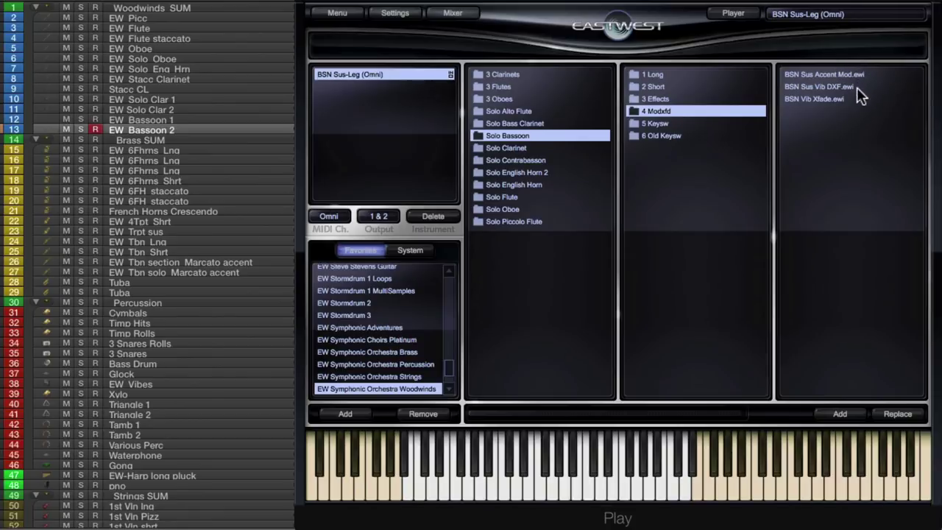
{"action": "double_click", "coordinate": [837, 99]}
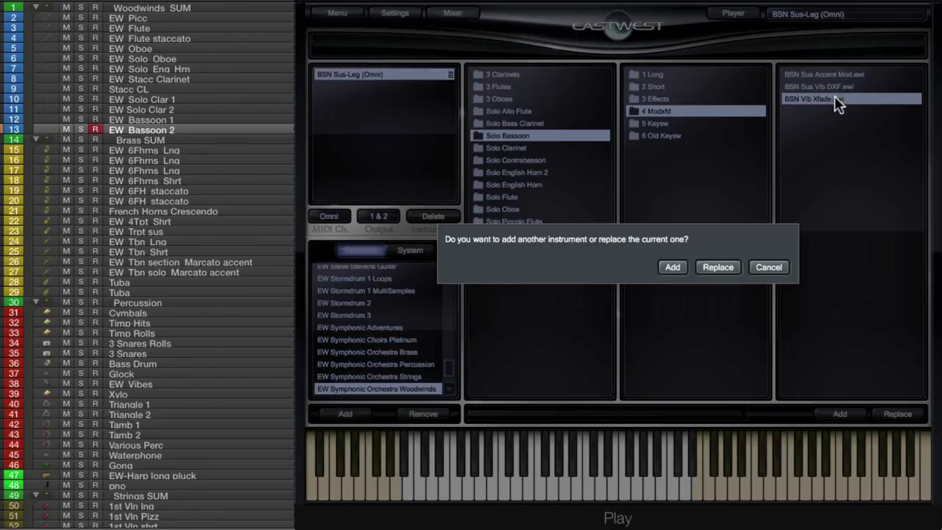
{"action": "left_click", "coordinate": [724, 267]}
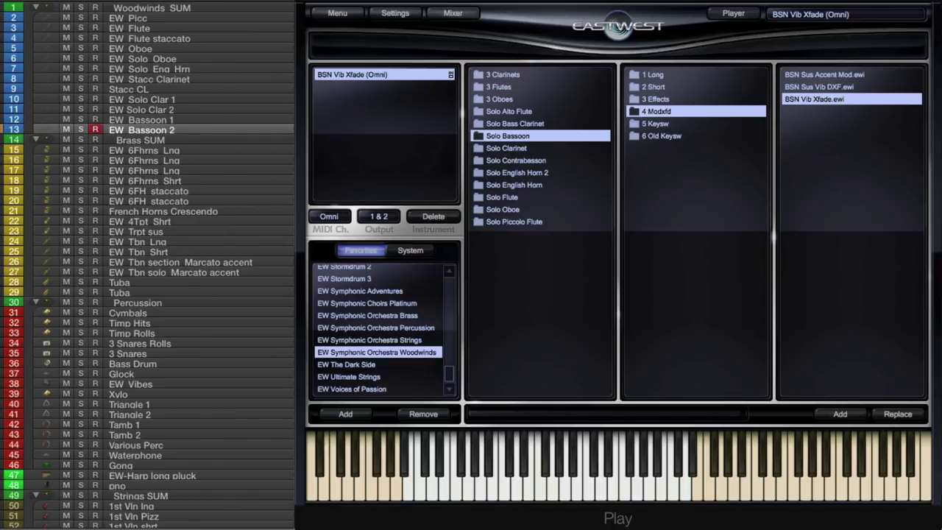
For the first EW 6Fhrns Lng track, browse the EW Symphonic Orchestra Brass library to the 1 Long folder of 6 French Horns
{"action": "left_click", "coordinate": [164, 147]}
{"action": "left_click", "coordinate": [725, 18]}
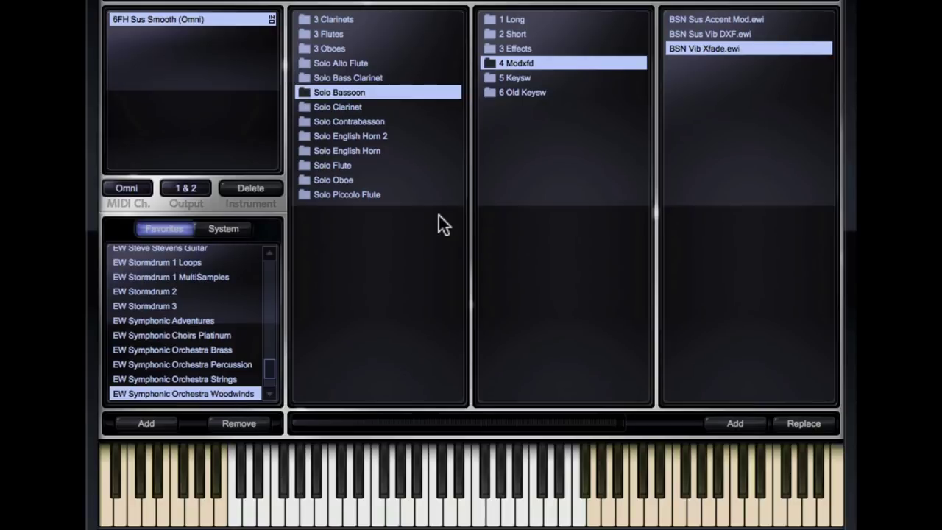
{"action": "left_click", "coordinate": [208, 350]}
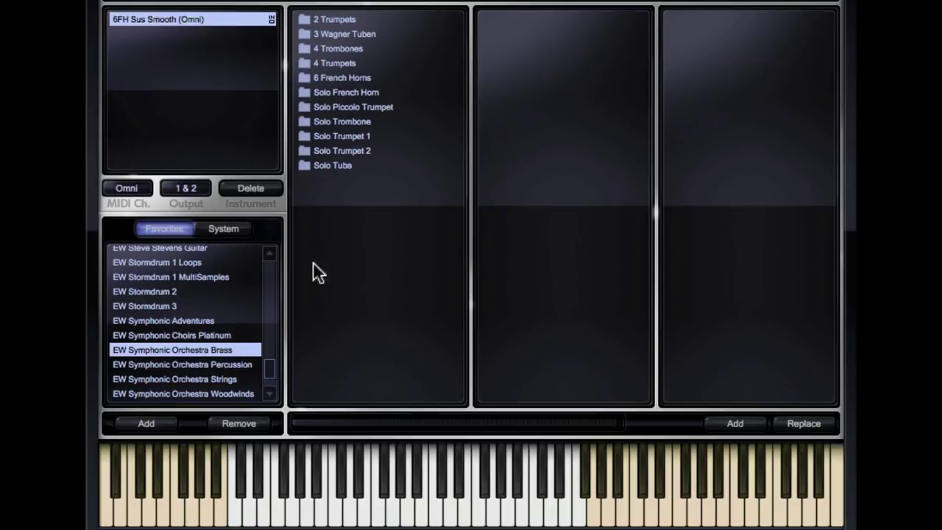
{"action": "left_click", "coordinate": [361, 76]}
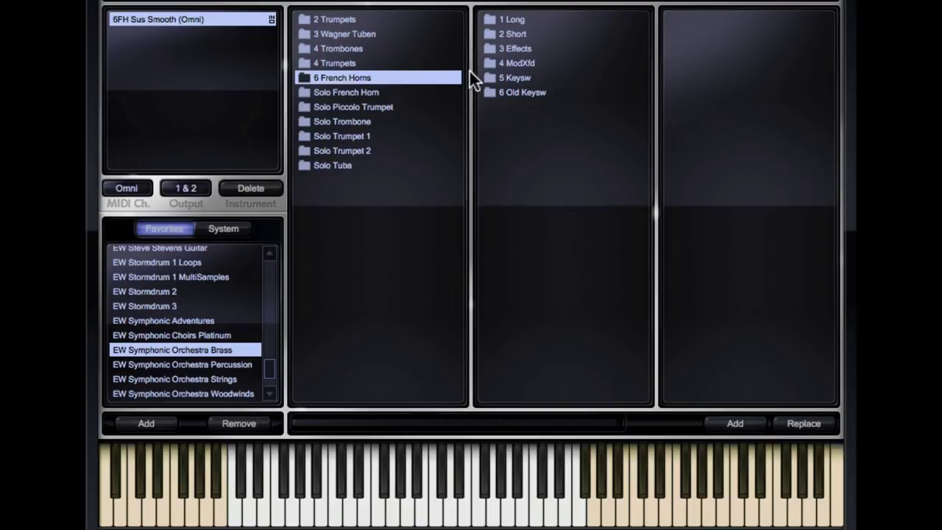
{"action": "left_click", "coordinate": [521, 19]}
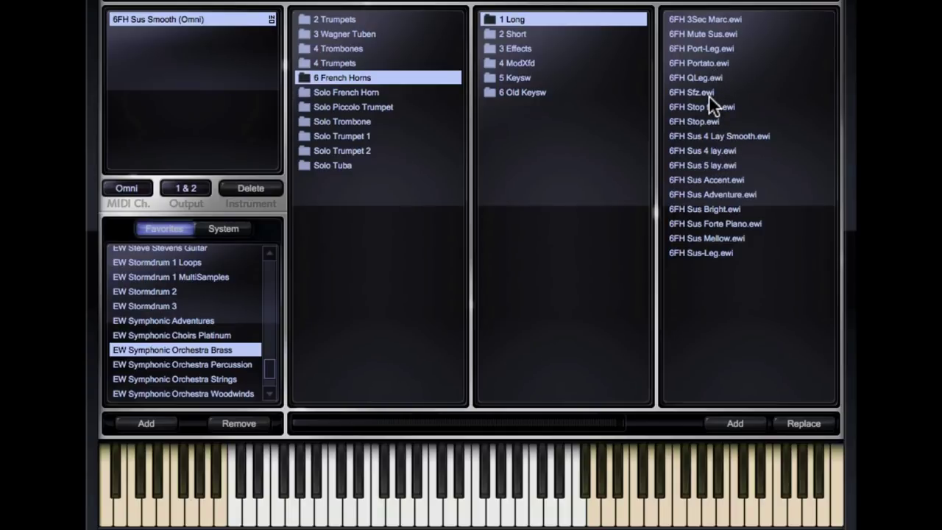
Replace the track's instrument with 6FH QLeg.ewi and turn on its Legato performance option
{"action": "left_click", "coordinate": [715, 77]}
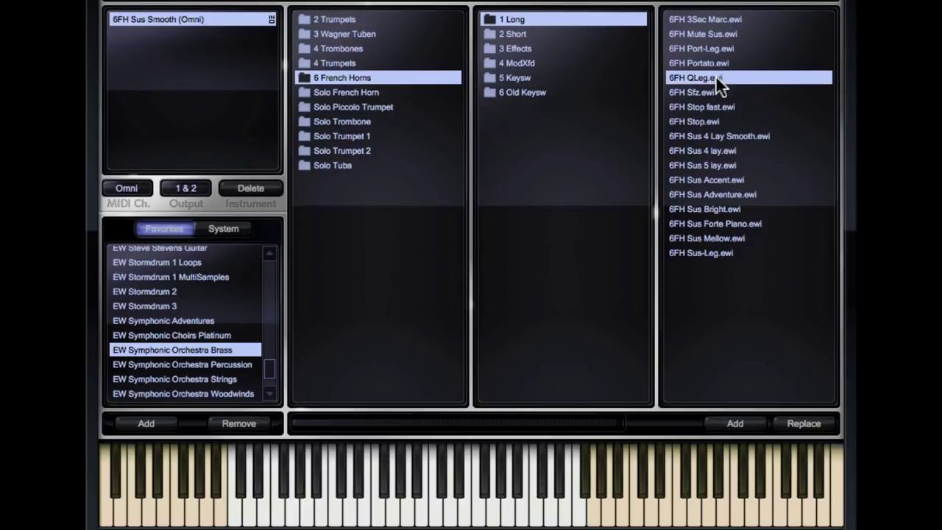
{"action": "double_click", "coordinate": [715, 78]}
{"action": "left_click", "coordinate": [588, 248]}
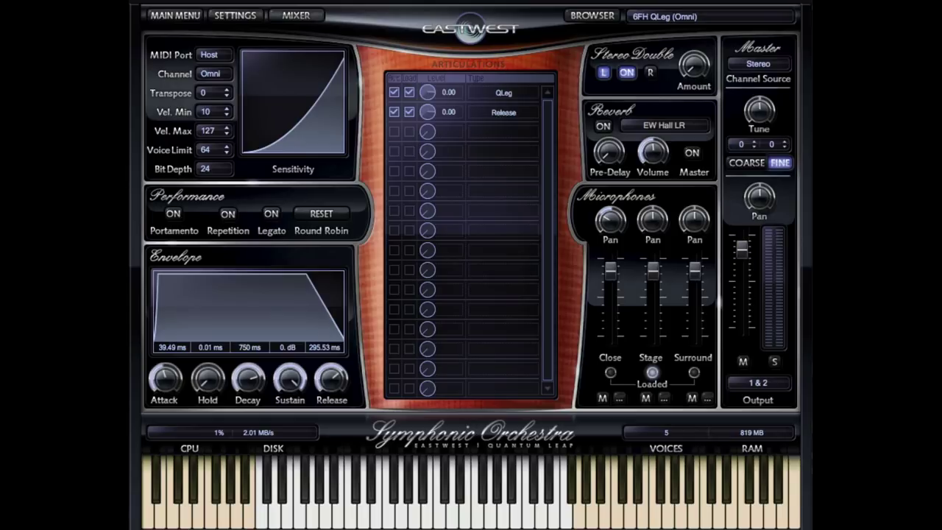
{"action": "left_click", "coordinate": [271, 215]}
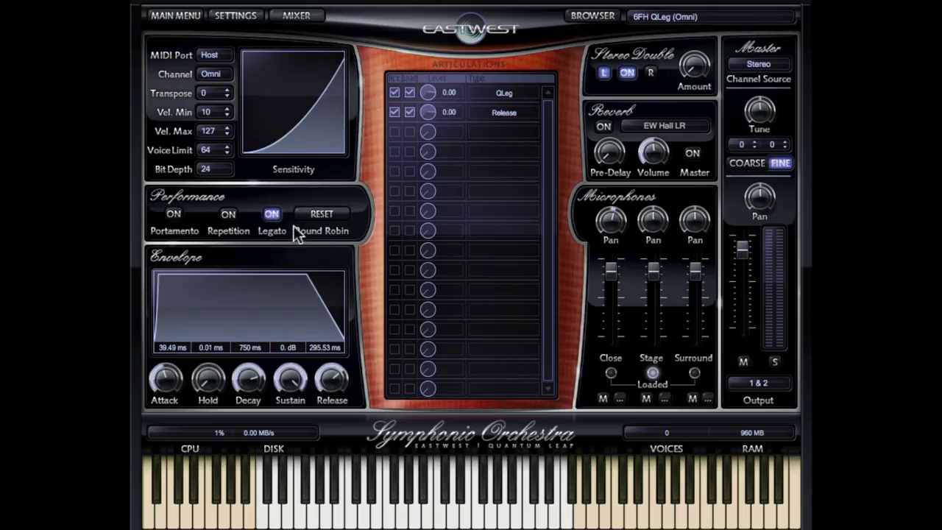
Replace the French horn instrument with 6FH Sus Adventure.ewi, discarding the unsaved changes to 6FH QLeg
{"action": "left_click", "coordinate": [587, 17]}
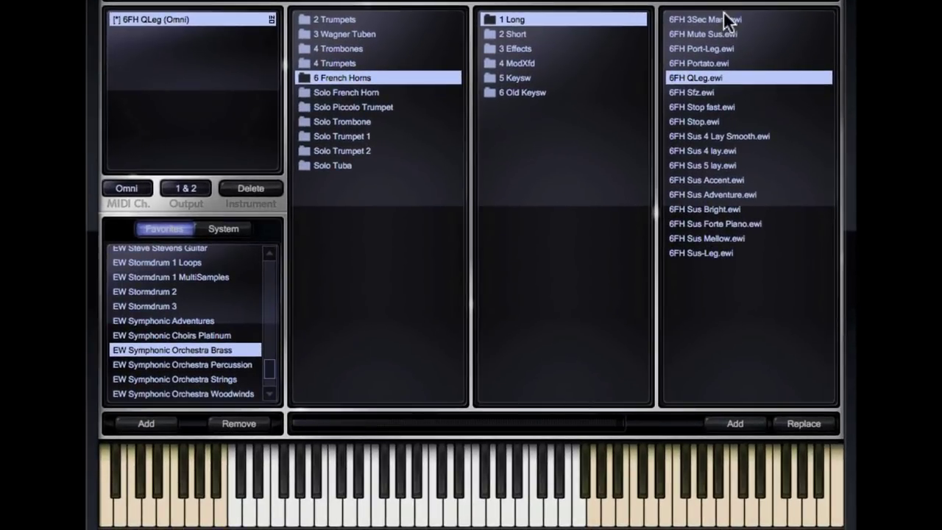
{"action": "double_click", "coordinate": [733, 193]}
{"action": "left_click", "coordinate": [589, 247]}
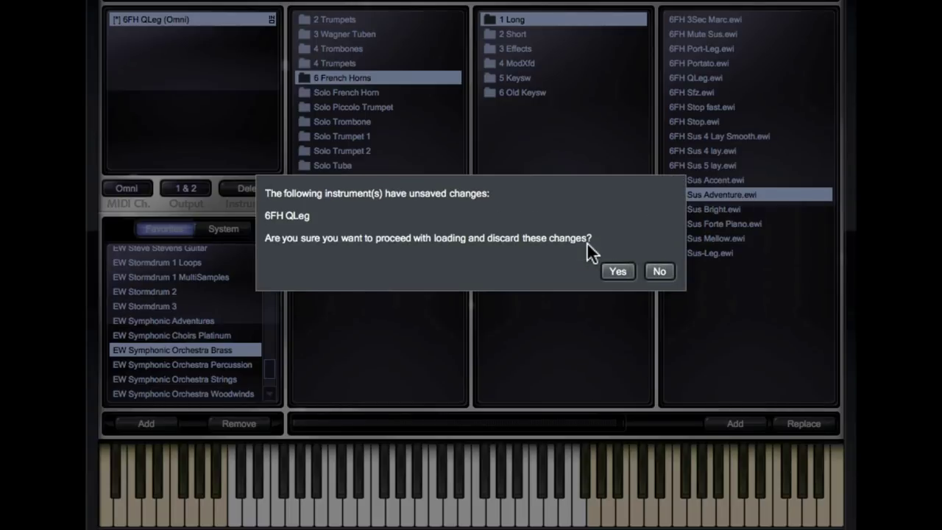
{"action": "left_click", "coordinate": [621, 272]}
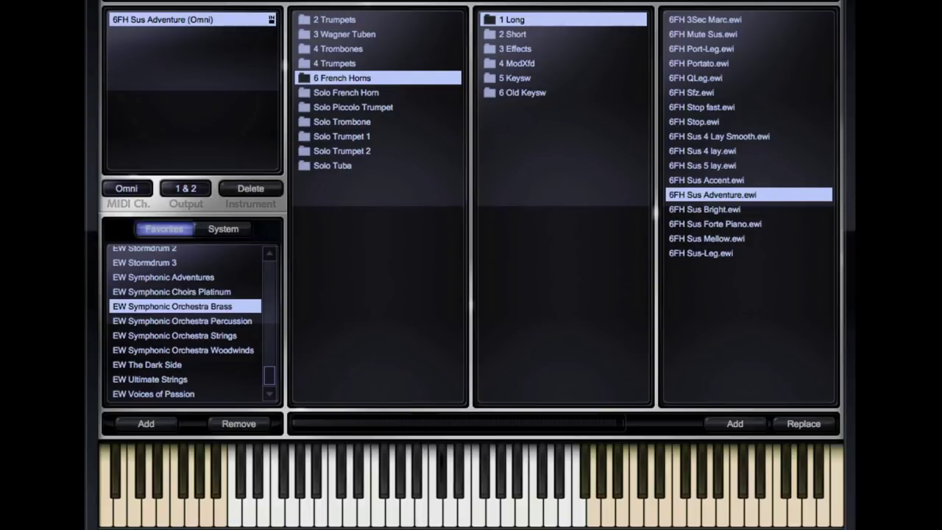
Audition 6FH Stop.ewi and 6FH Stop fast.ewi, replacing the current instrument each time
{"action": "scroll", "coordinate": [184, 321], "scroll_direction": "up", "scroll_amount": 1}
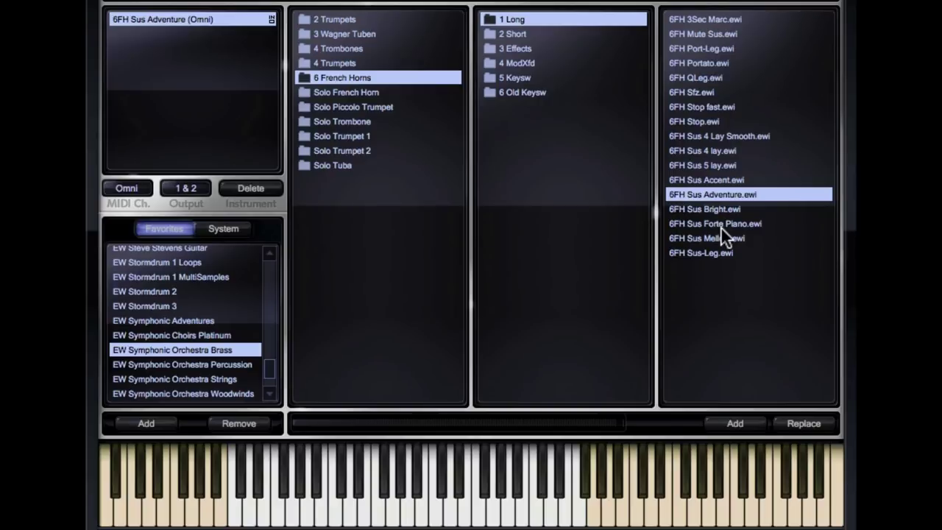
{"action": "left_click", "coordinate": [684, 122]}
{"action": "double_click", "coordinate": [699, 122]}
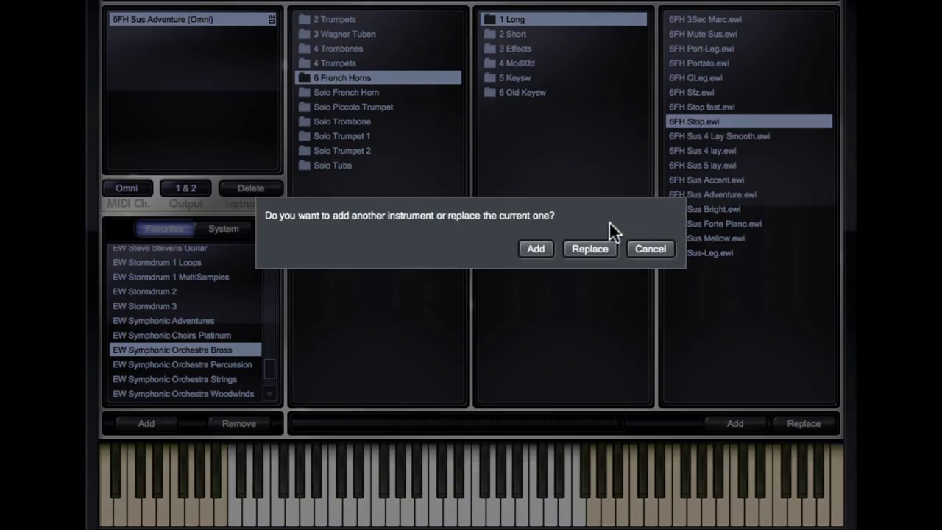
{"action": "left_click", "coordinate": [587, 250]}
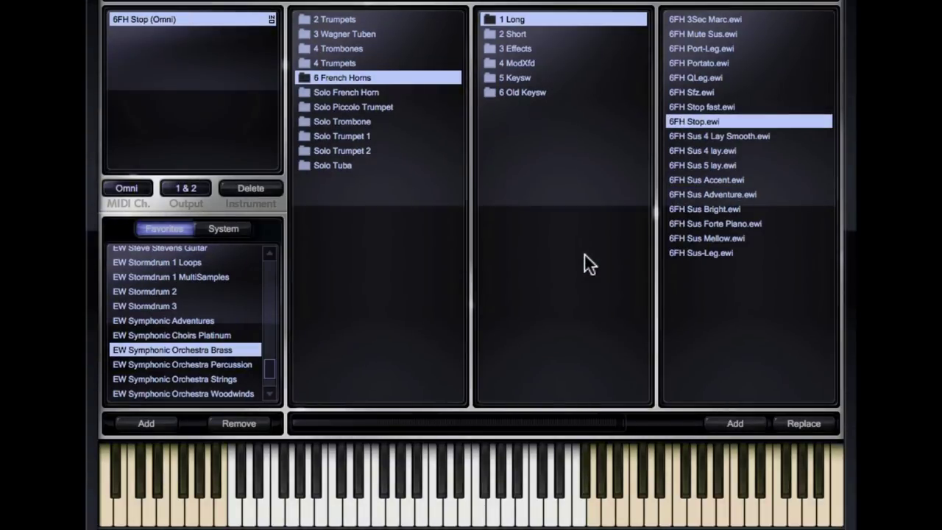
{"action": "scroll", "coordinate": [184, 323], "scroll_direction": "down", "scroll_amount": 1}
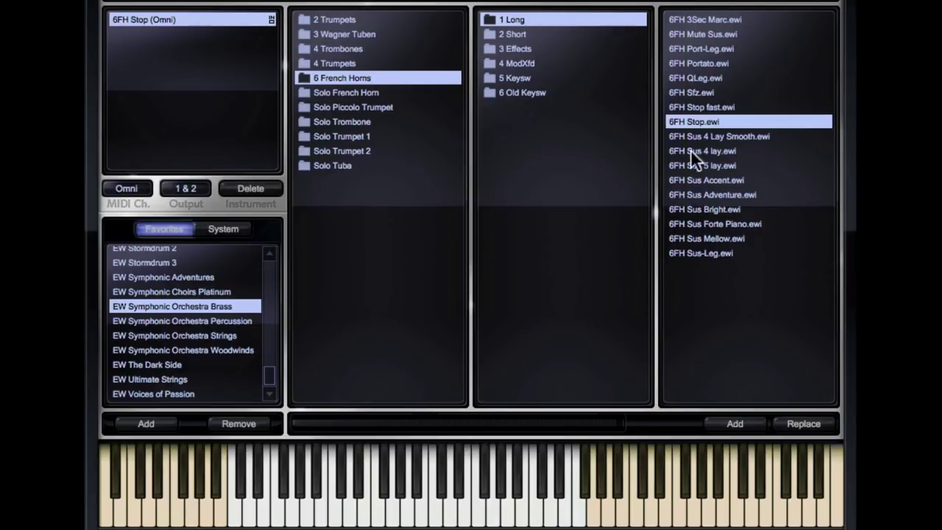
{"action": "double_click", "coordinate": [712, 105]}
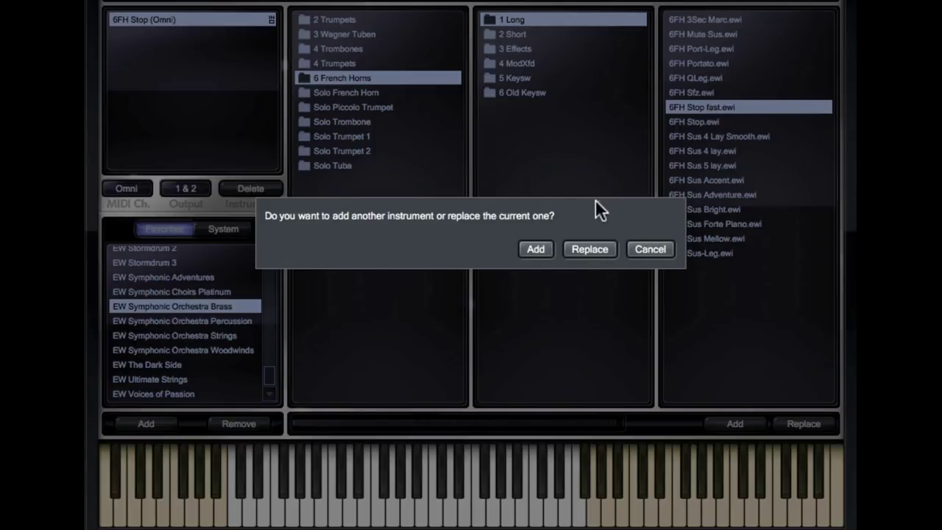
{"action": "left_click", "coordinate": [579, 248]}
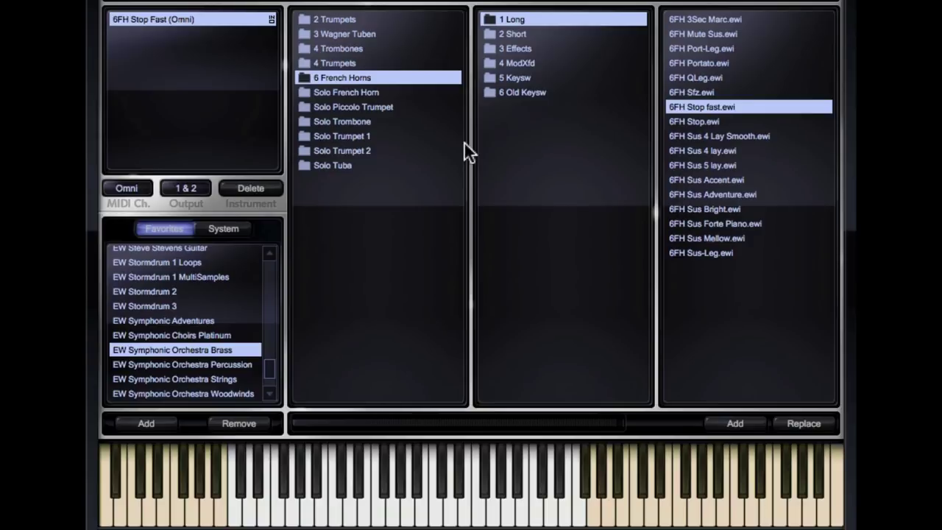
Audition 2TP Repetitions.ewi and 2TP Mute Stac RR x6.ewi from the 2 Short folder of 2 Trumpets, replacing the current instrument each time
{"action": "left_click", "coordinate": [350, 18]}
{"action": "left_click", "coordinate": [515, 34]}
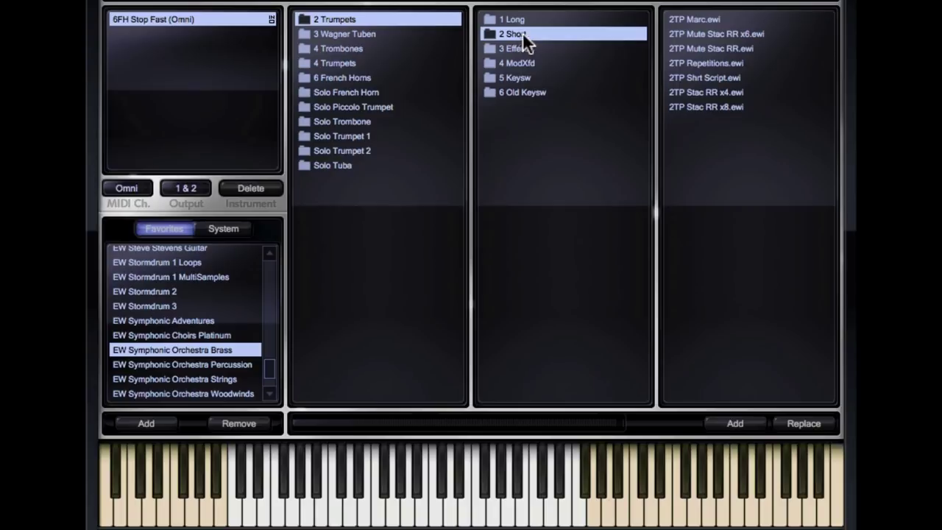
{"action": "double_click", "coordinate": [715, 62]}
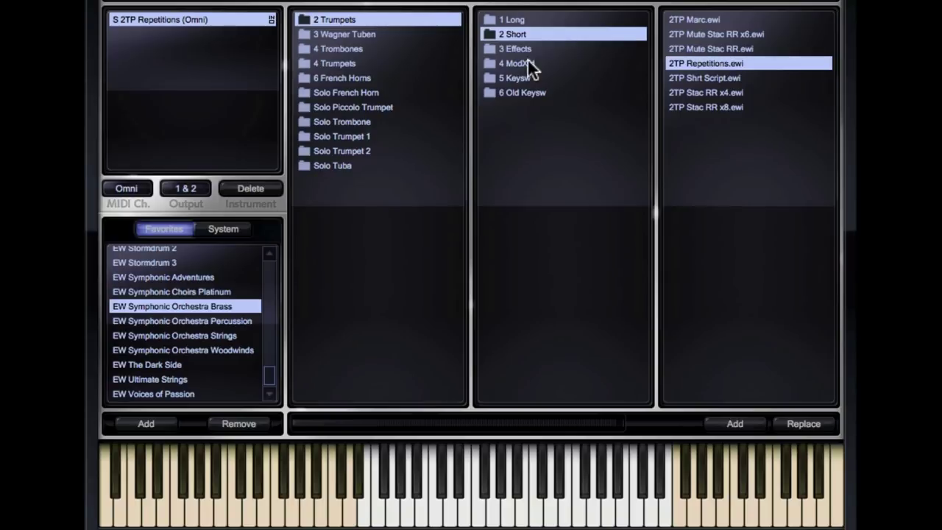
{"action": "double_click", "coordinate": [710, 30]}
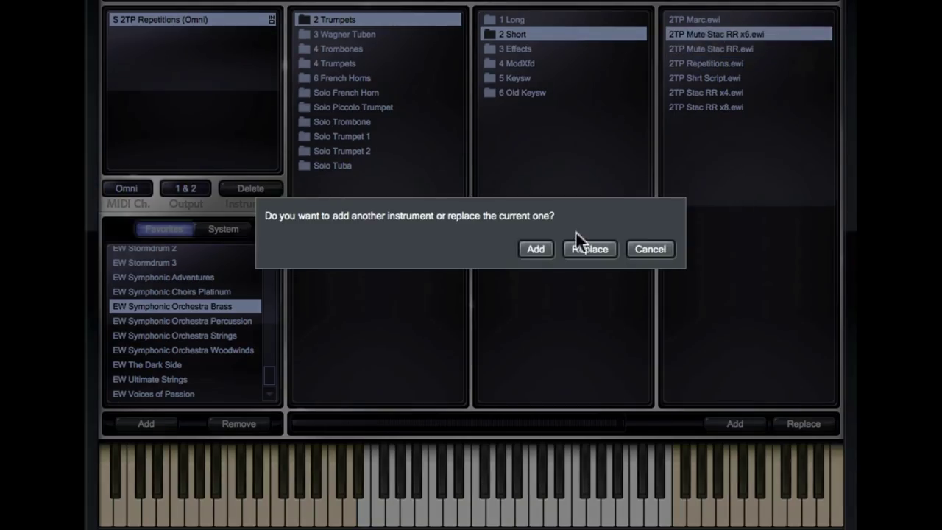
{"action": "left_click", "coordinate": [572, 247]}
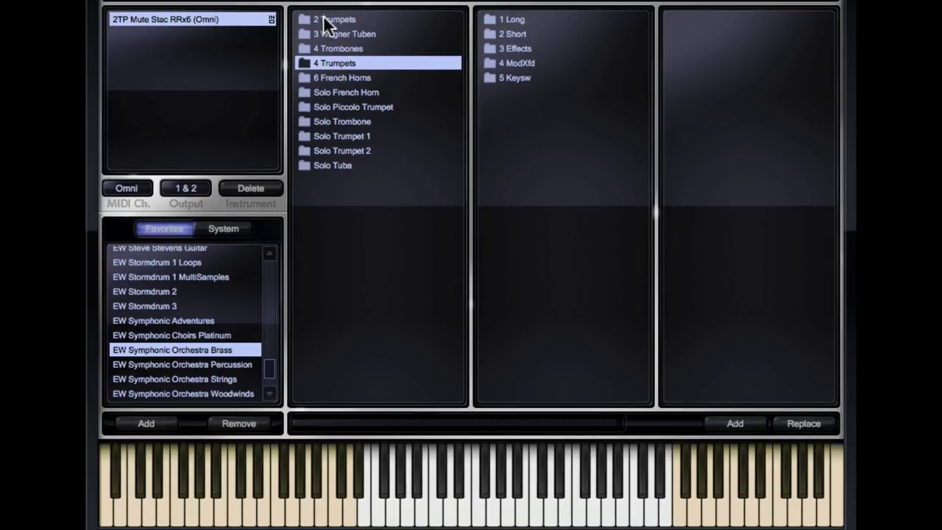
Replace the instrument with 4TP Forte Piano.ewi from the 1 Long folder of 4 Trumpets
{"action": "left_click", "coordinate": [331, 20]}
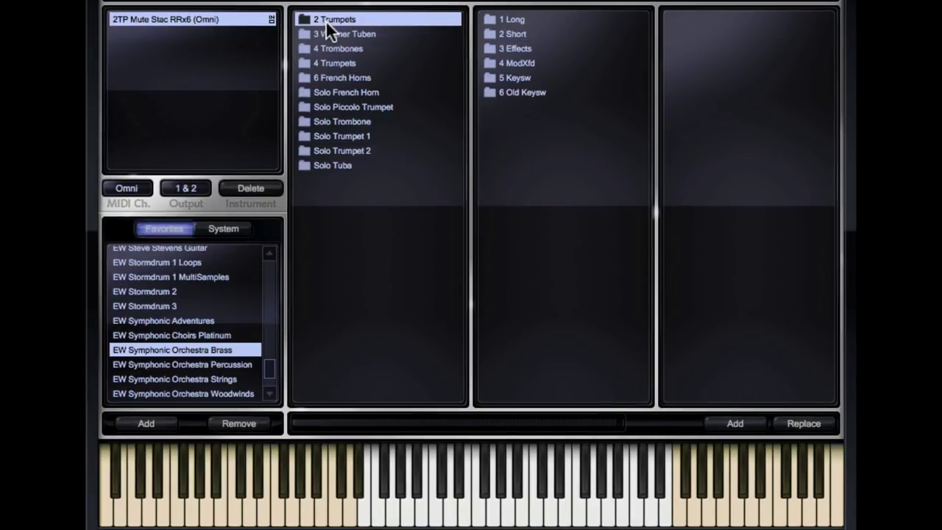
{"action": "left_click", "coordinate": [352, 64]}
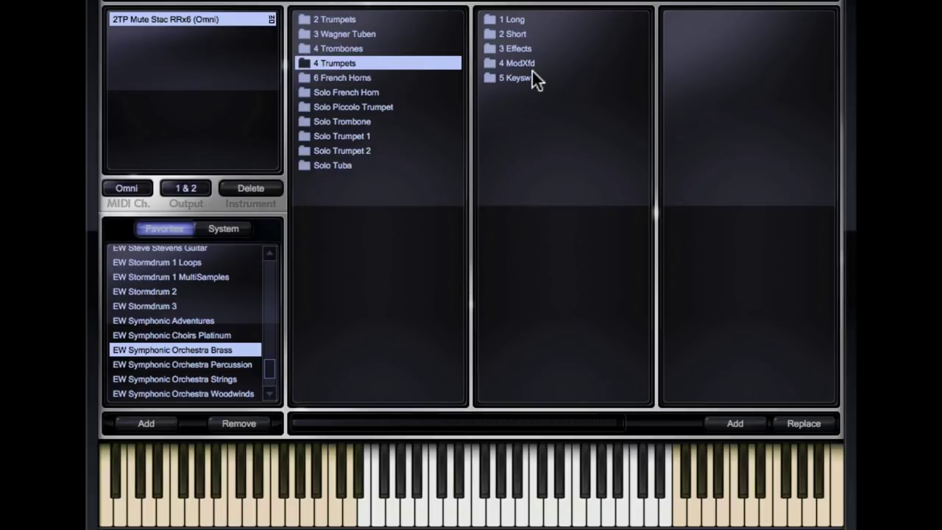
{"action": "left_click", "coordinate": [513, 20]}
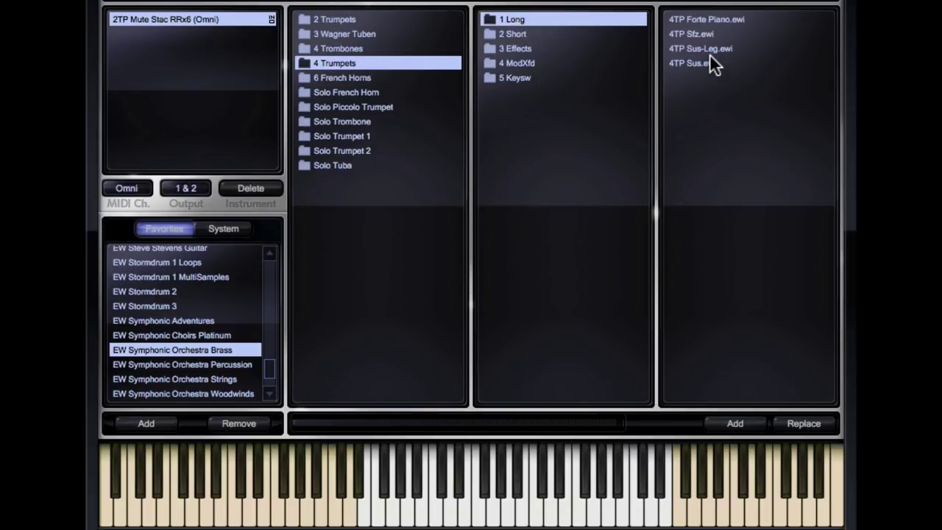
{"action": "double_click", "coordinate": [719, 22]}
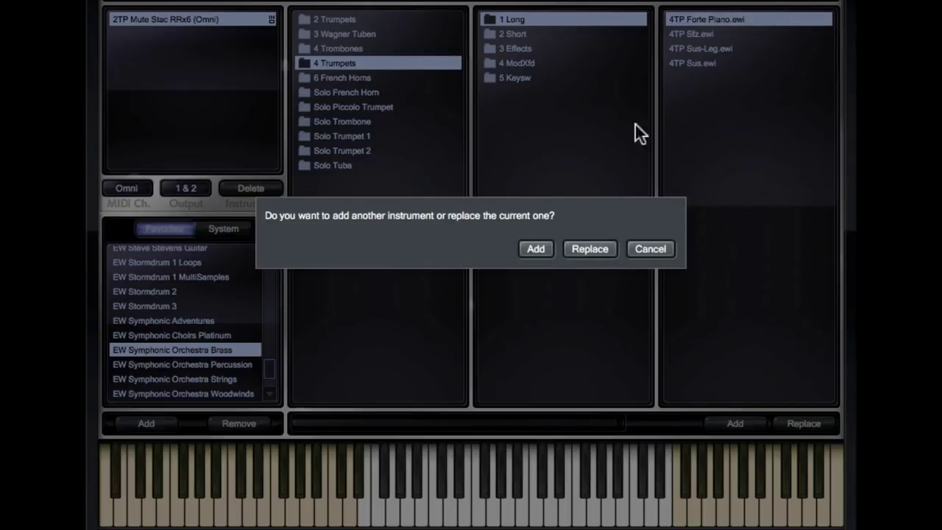
{"action": "left_click", "coordinate": [579, 239]}
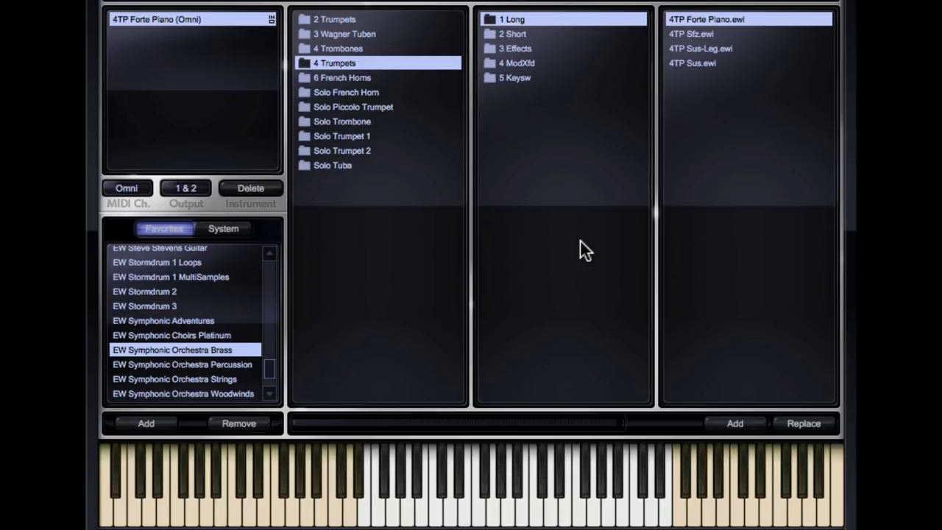
Replace the instrument with 4TP Crec.ewi from the 3 Effects folder of 4 Trumpets
{"action": "left_click", "coordinate": [530, 49]}
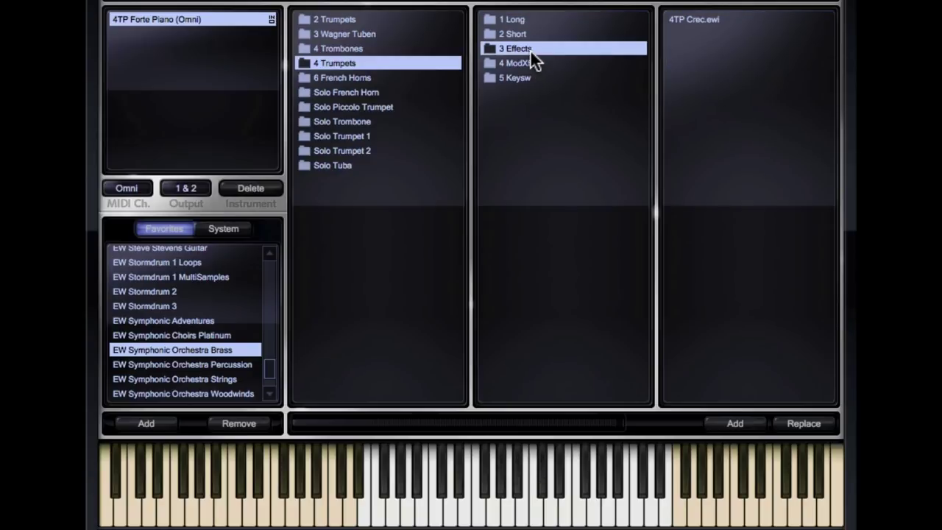
{"action": "double_click", "coordinate": [709, 20]}
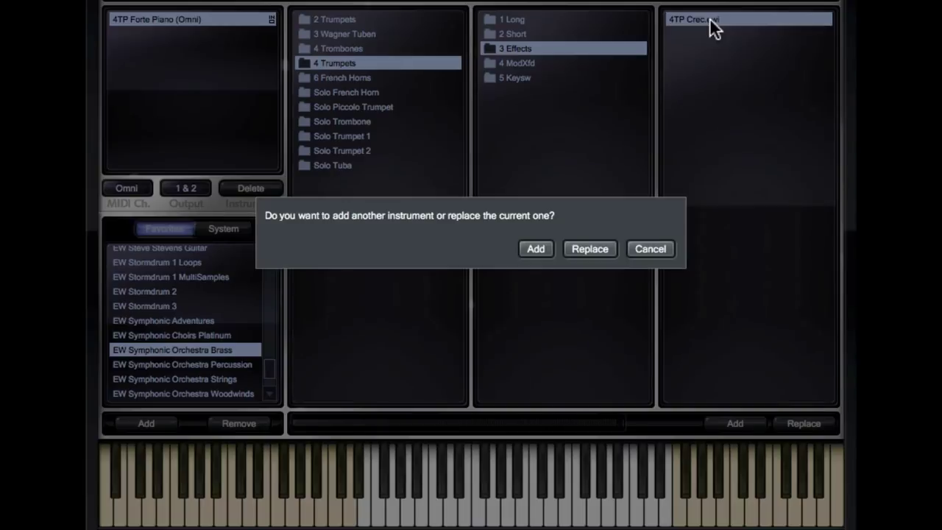
{"action": "left_click", "coordinate": [584, 251]}
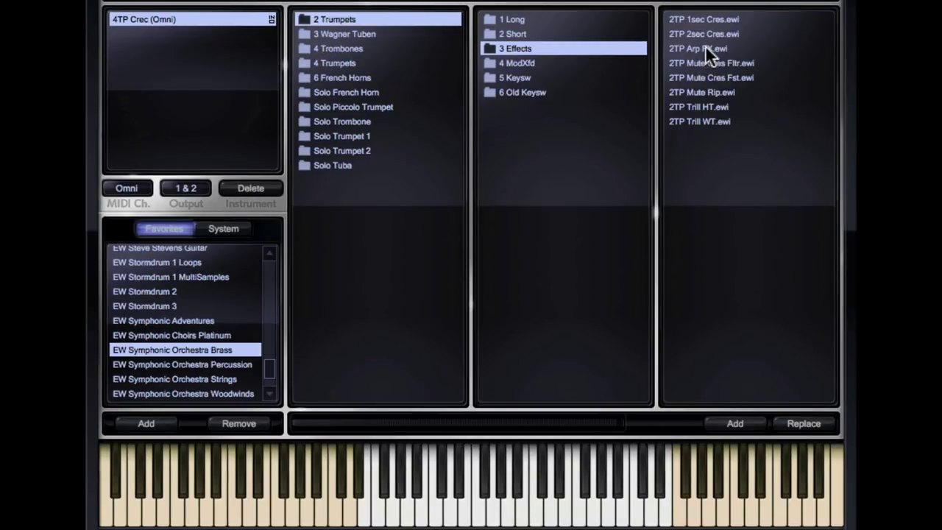
Audition 2TP Arp FX.ewi and 2TP Mute Rip.ewi from the 3 Effects folder of 2 Trumpets, replacing the current instrument each time
{"action": "double_click", "coordinate": [705, 48]}
{"action": "left_click", "coordinate": [588, 248]}
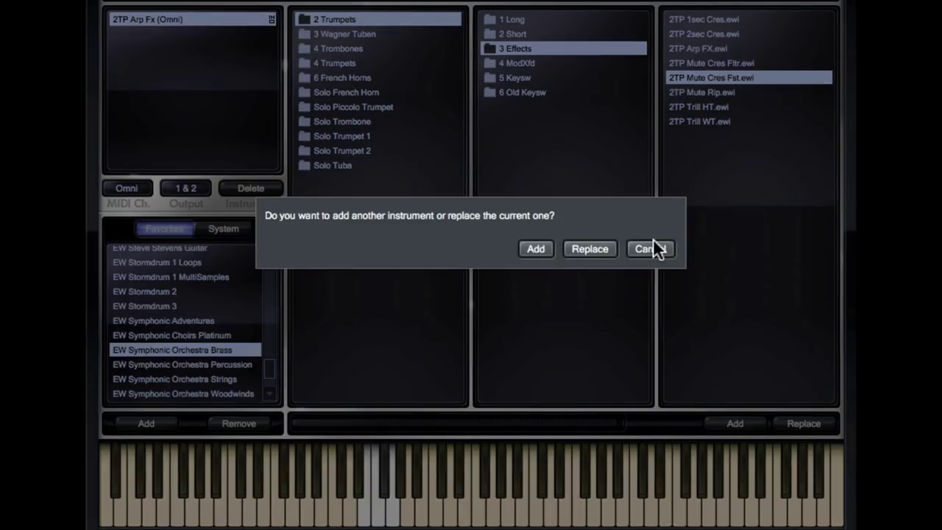
{"action": "left_click", "coordinate": [650, 249]}
{"action": "double_click", "coordinate": [706, 92]}
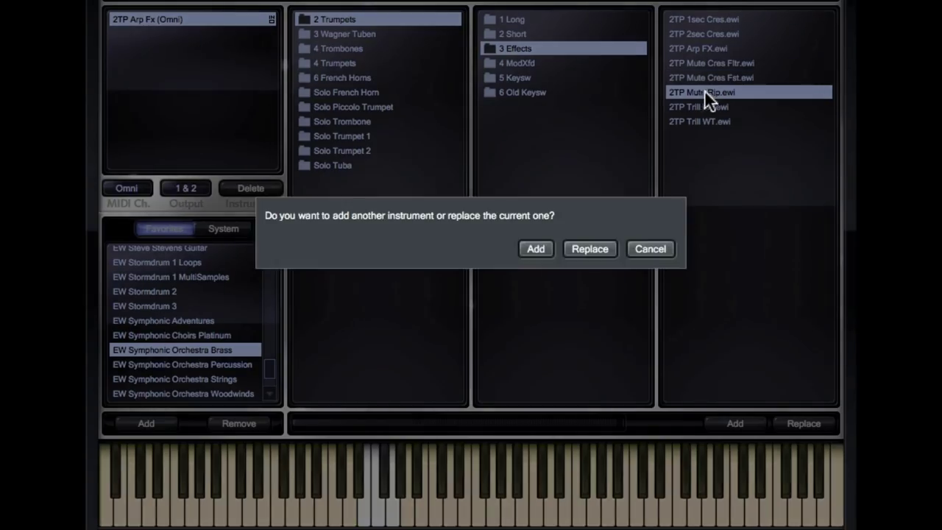
{"action": "left_click", "coordinate": [585, 253]}
Audition the Cymbals track and open the EW Symphonic Orchestra Percussion library in its instrument browser
{"action": "scroll", "coordinate": [184, 320], "scroll_direction": "down", "scroll_amount": 1}
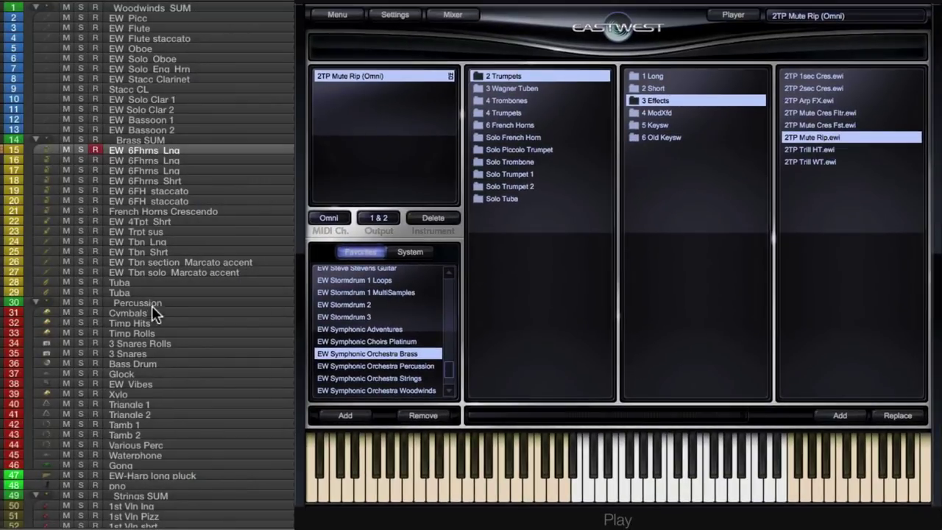
{"action": "left_click", "coordinate": [151, 307]}
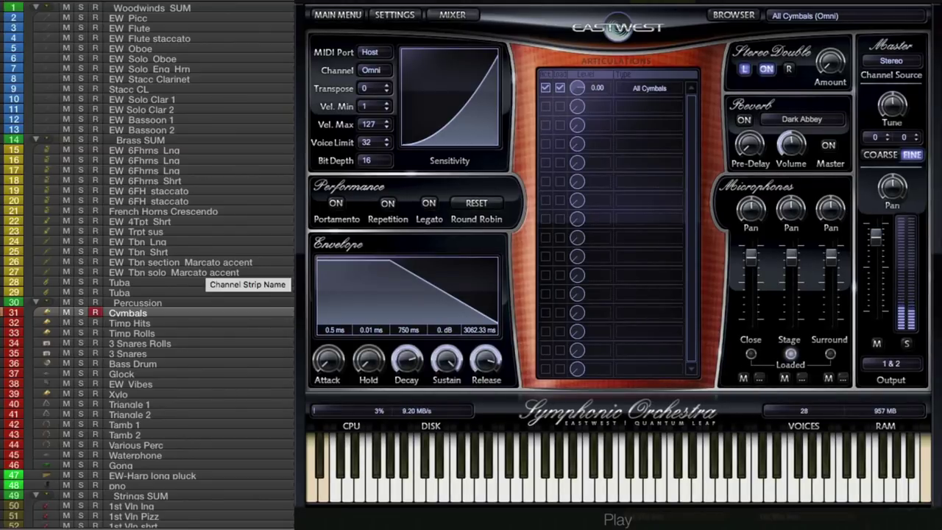
{"action": "left_click", "coordinate": [733, 14]}
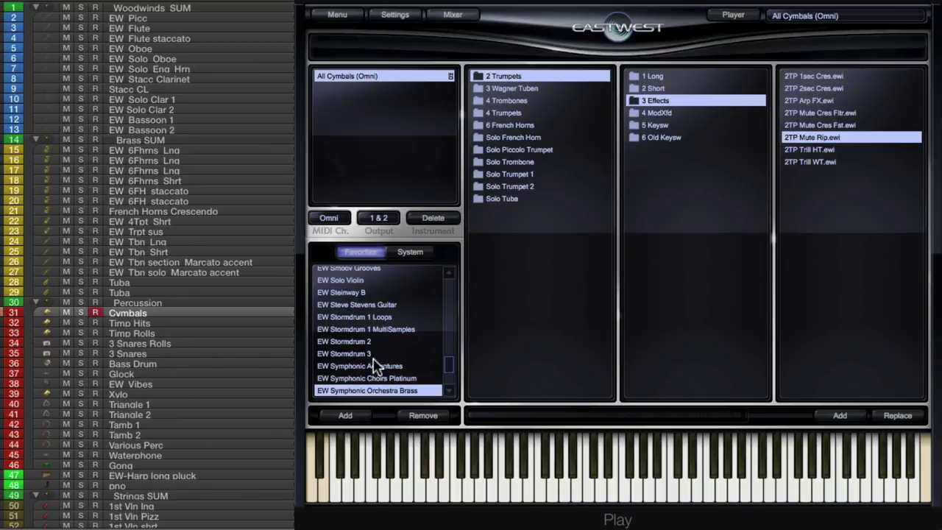
{"action": "scroll", "coordinate": [392, 391], "scroll_direction": "down", "scroll_amount": 3}
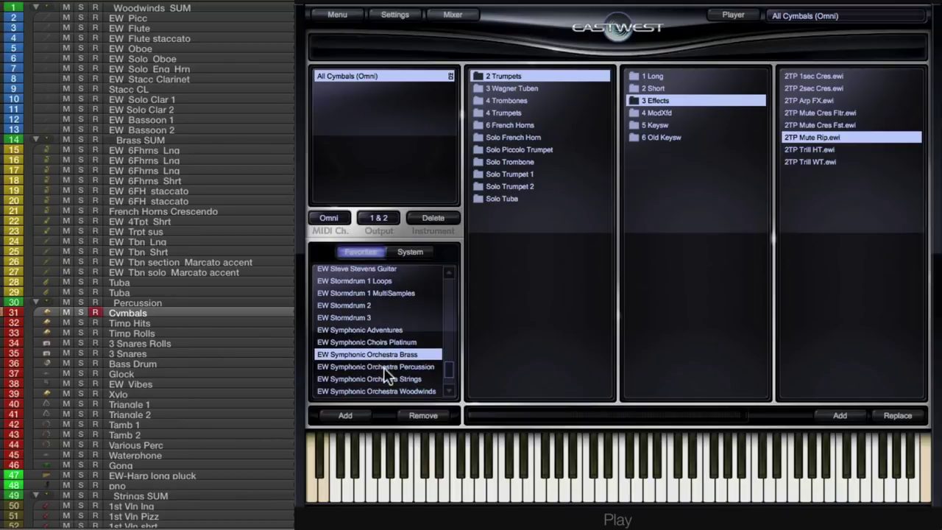
{"action": "left_click", "coordinate": [384, 367]}
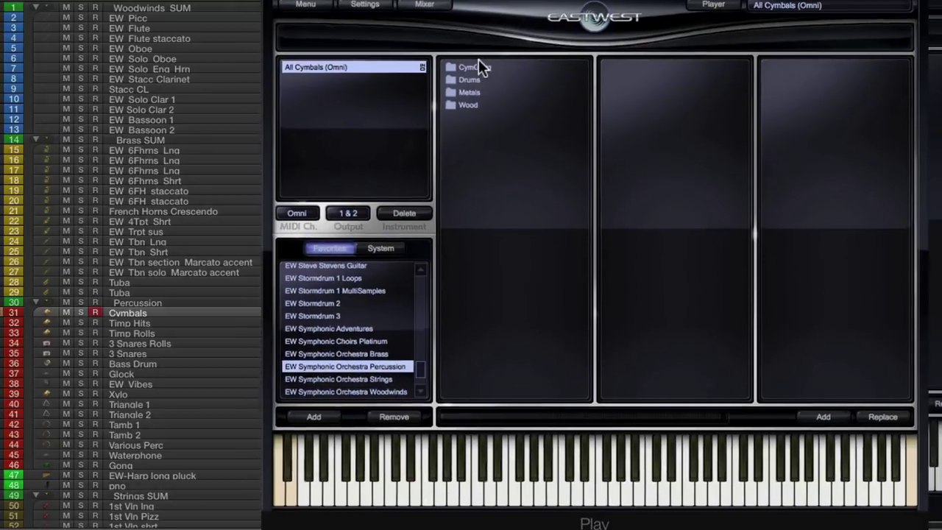
Browse the CymGong folder, and load 3 Snares DXF Rolls.ewi from the Drums folder as the instrument
{"action": "left_click", "coordinate": [500, 76]}
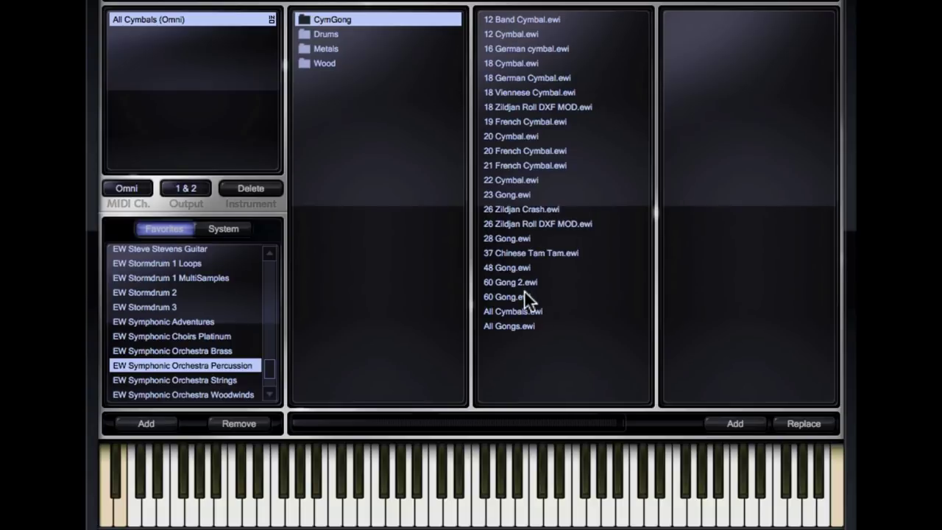
{"action": "left_click", "coordinate": [321, 36]}
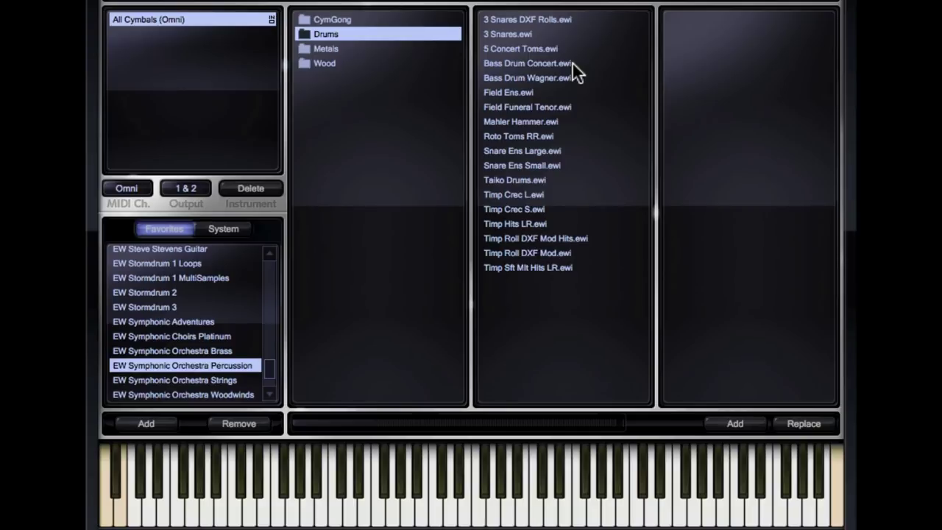
{"action": "double_click", "coordinate": [547, 20]}
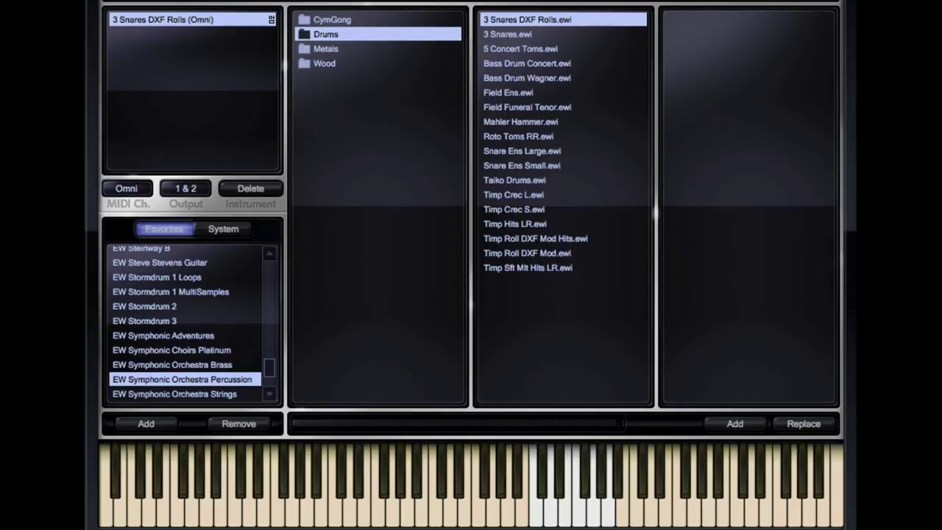
{"action": "scroll", "coordinate": [184, 324], "scroll_direction": "down", "scroll_amount": 1}
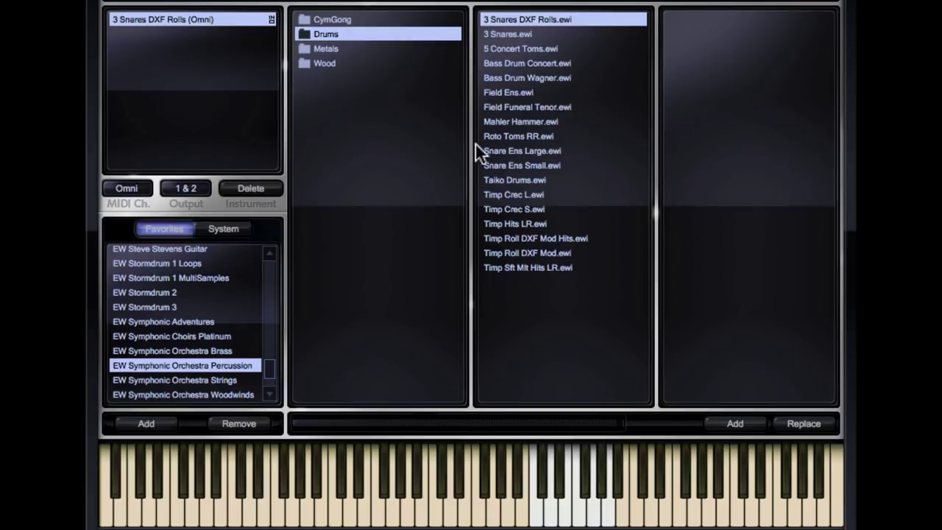
Audition Artillery Shells.ewi and Waterphone.ewi from the Metals folder, replacing the current instrument each time
{"action": "left_click", "coordinate": [325, 50]}
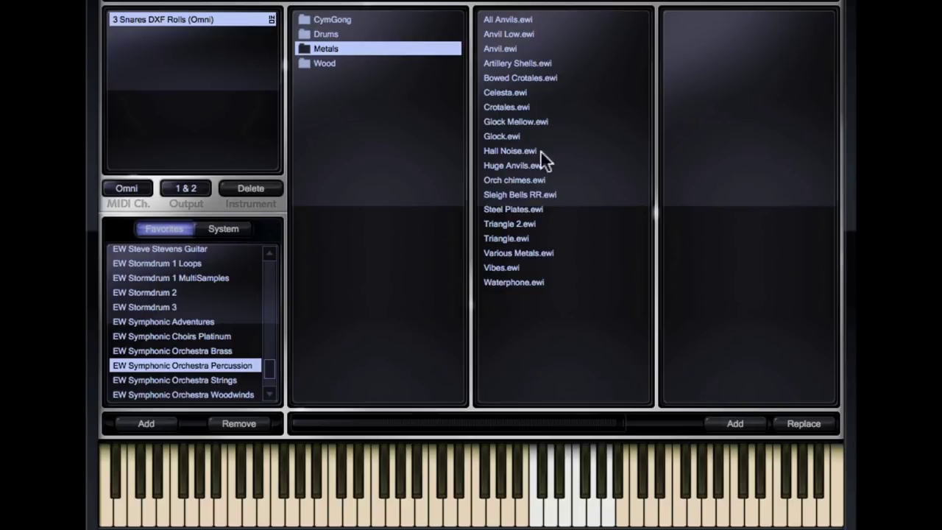
{"action": "double_click", "coordinate": [525, 65]}
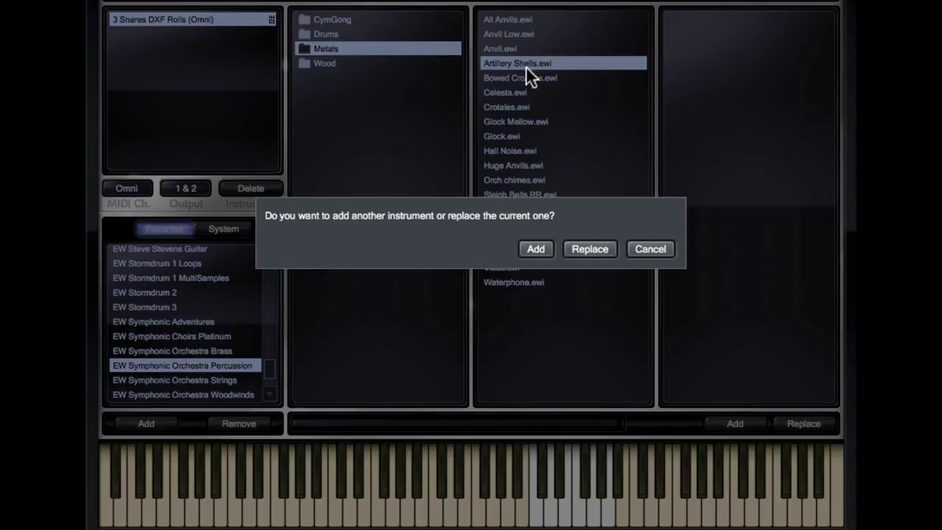
{"action": "left_click", "coordinate": [581, 247]}
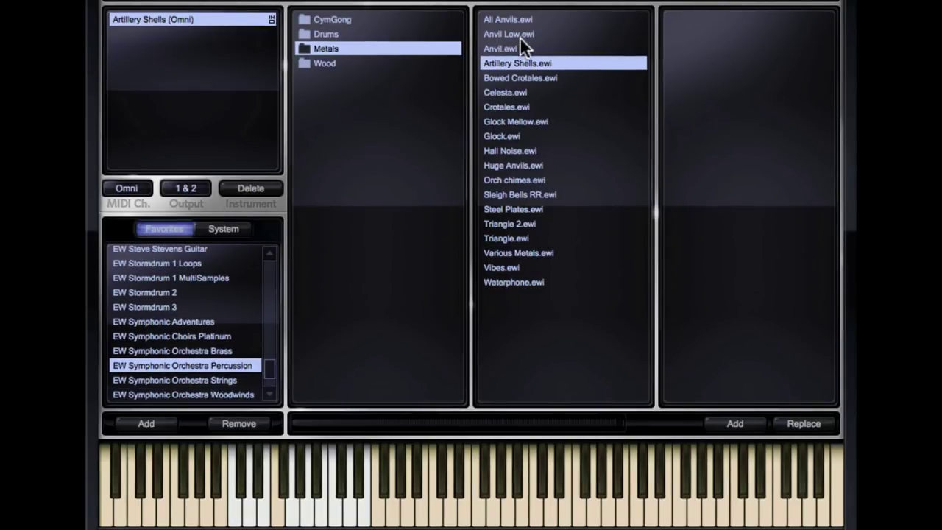
{"action": "double_click", "coordinate": [504, 281]}
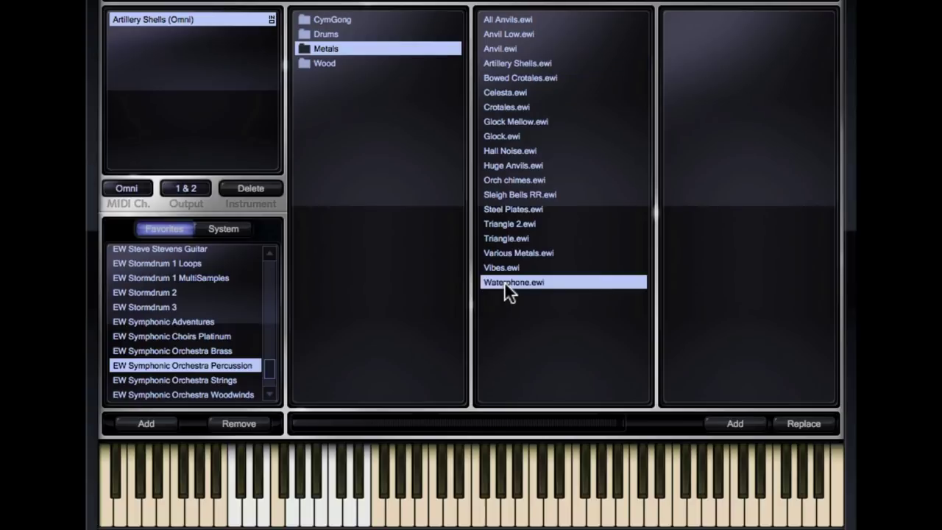
{"action": "left_click", "coordinate": [579, 253]}
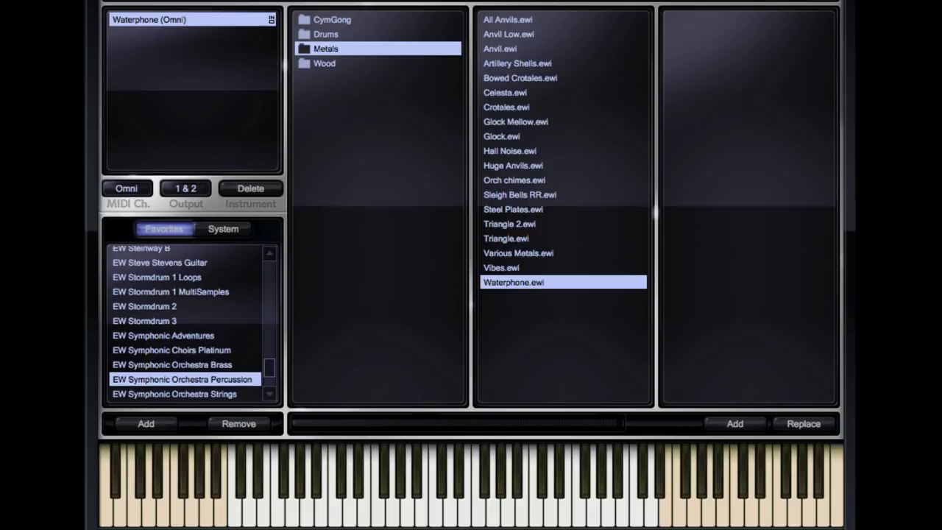
Replace the instrument with Wind Machine.ewi from the Wood folder
{"action": "left_click", "coordinate": [328, 62]}
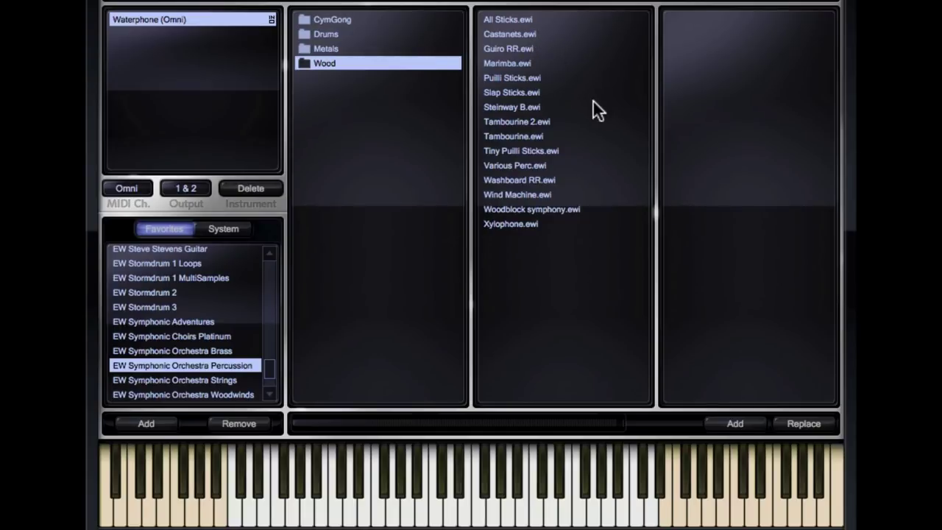
{"action": "left_click", "coordinate": [534, 90]}
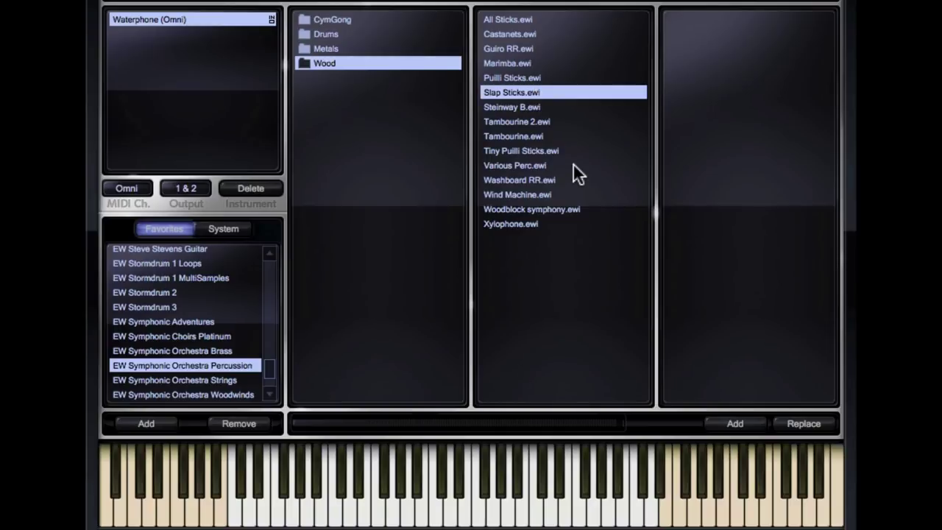
{"action": "double_click", "coordinate": [537, 195]}
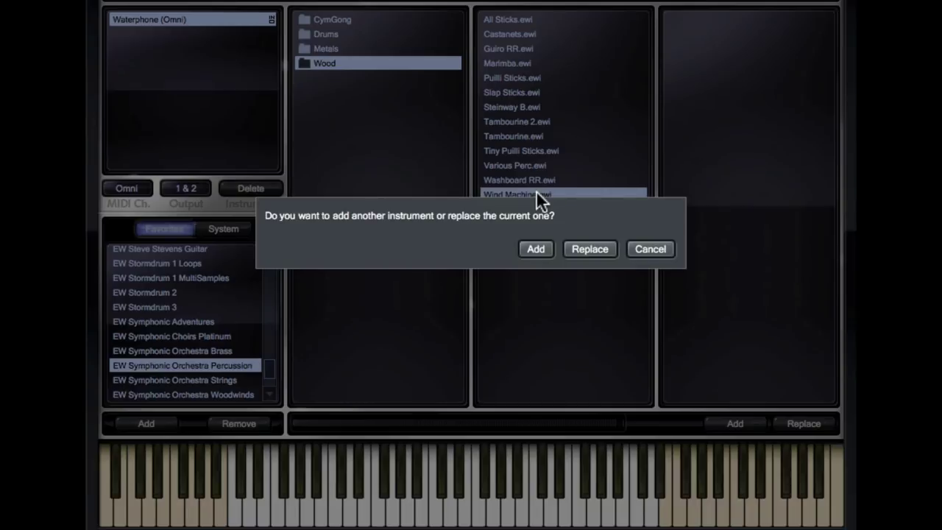
{"action": "left_click", "coordinate": [595, 251]}
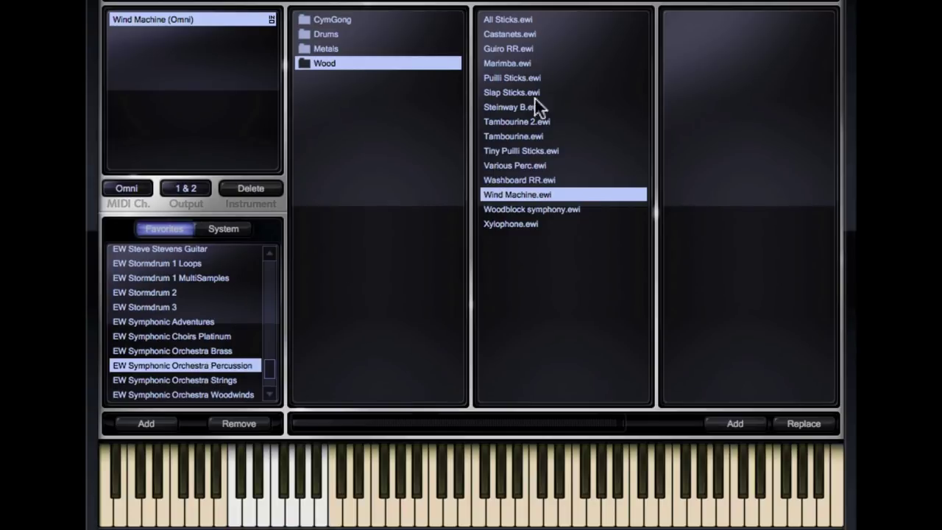
Open the EW Symphonic Orchestra Strings library and compare the articulation folders of the 3 Cellos, 10 Cellos, 4 Violins, 11 Violins and 18 Violins sections
{"action": "scroll", "coordinate": [176, 369], "scroll_direction": "down", "scroll_amount": 2}
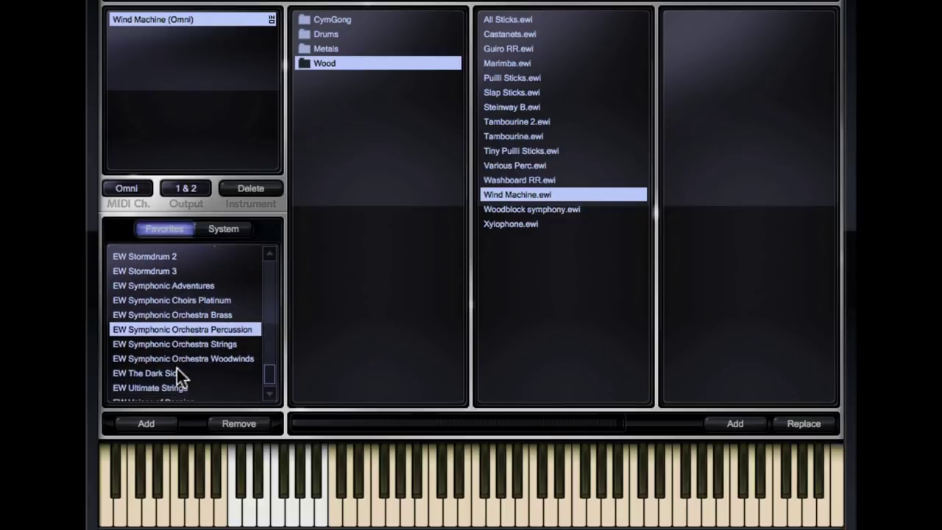
{"action": "left_click", "coordinate": [166, 343]}
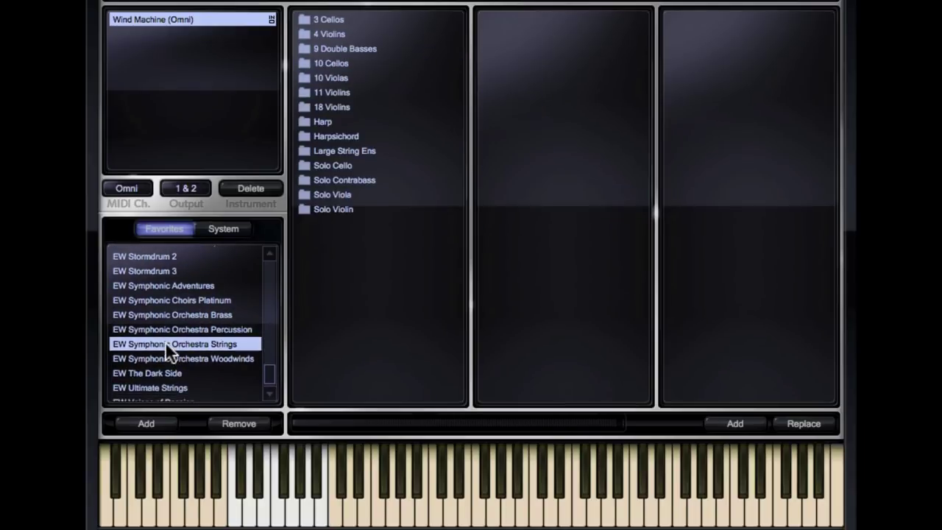
{"action": "left_click", "coordinate": [344, 19]}
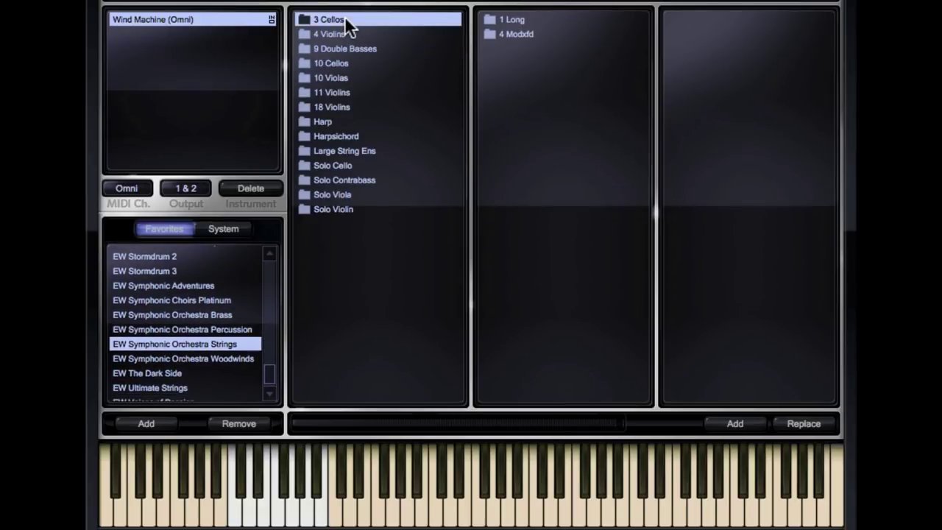
{"action": "left_click", "coordinate": [339, 65]}
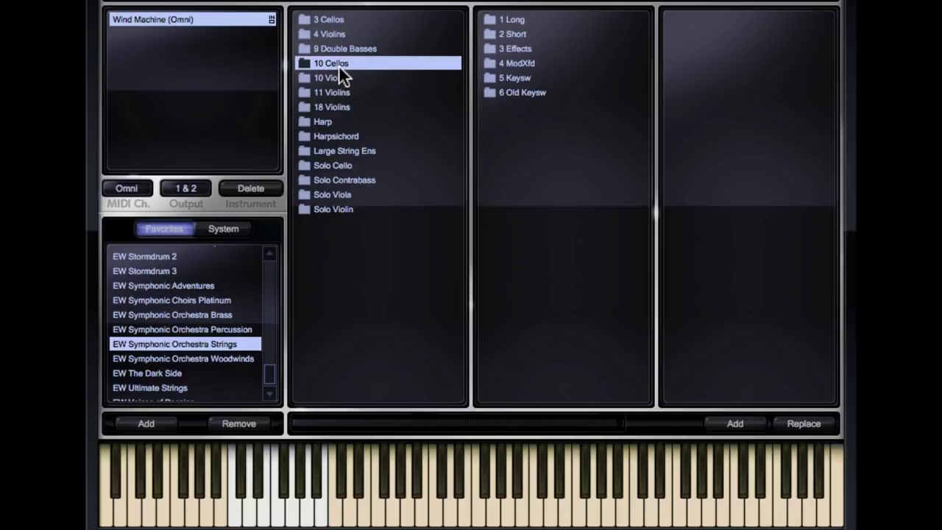
{"action": "left_click", "coordinate": [332, 20]}
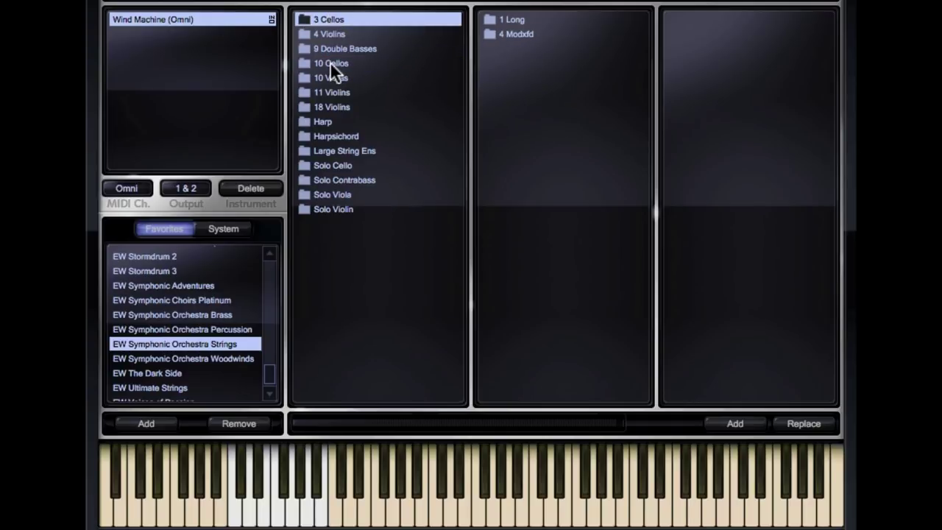
{"action": "left_click", "coordinate": [329, 62]}
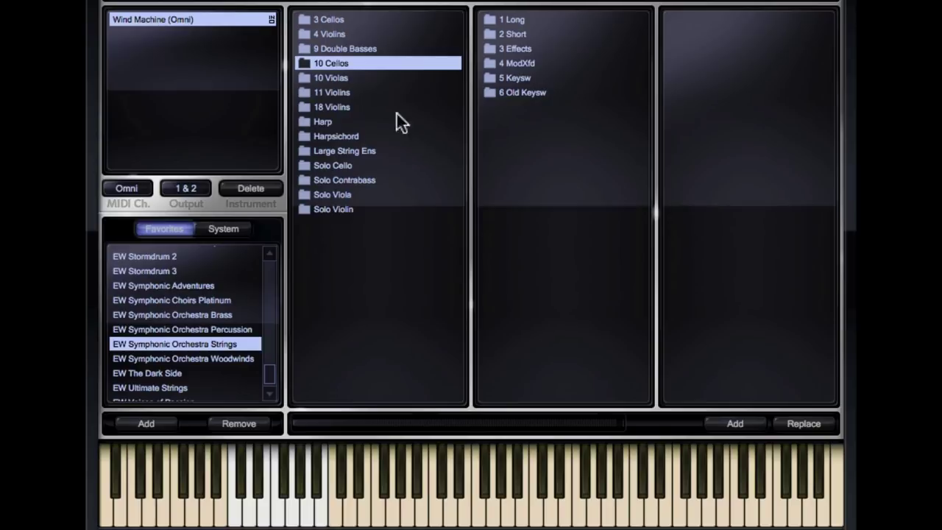
{"action": "left_click", "coordinate": [337, 34]}
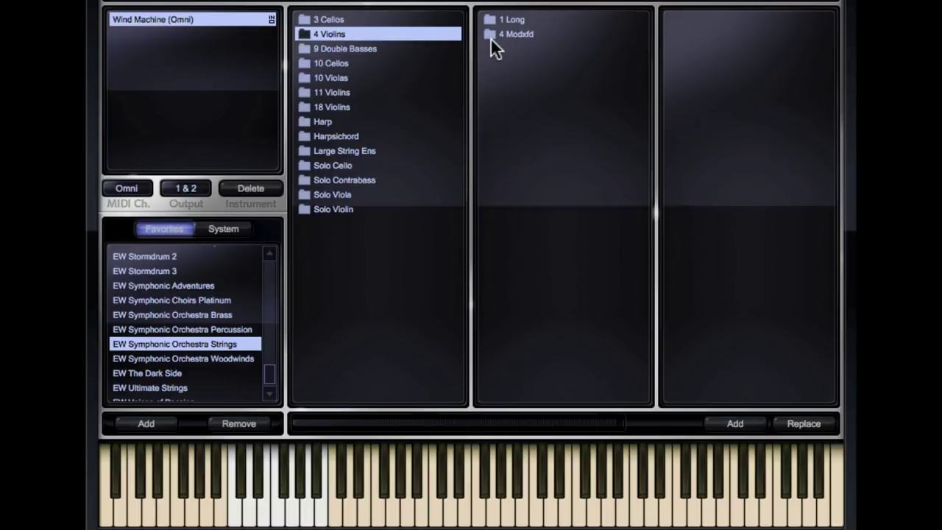
{"action": "left_click", "coordinate": [334, 90]}
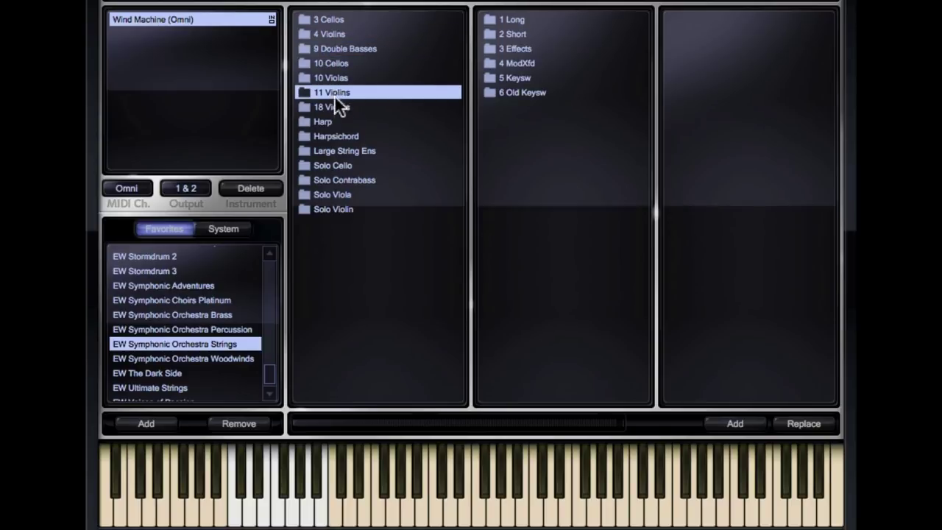
{"action": "left_click", "coordinate": [334, 106]}
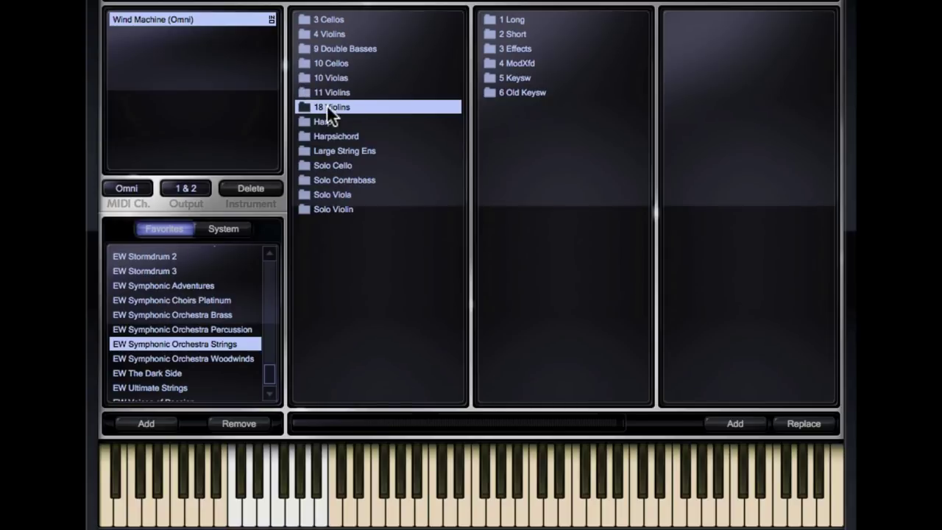
{"action": "left_click", "coordinate": [324, 89]}
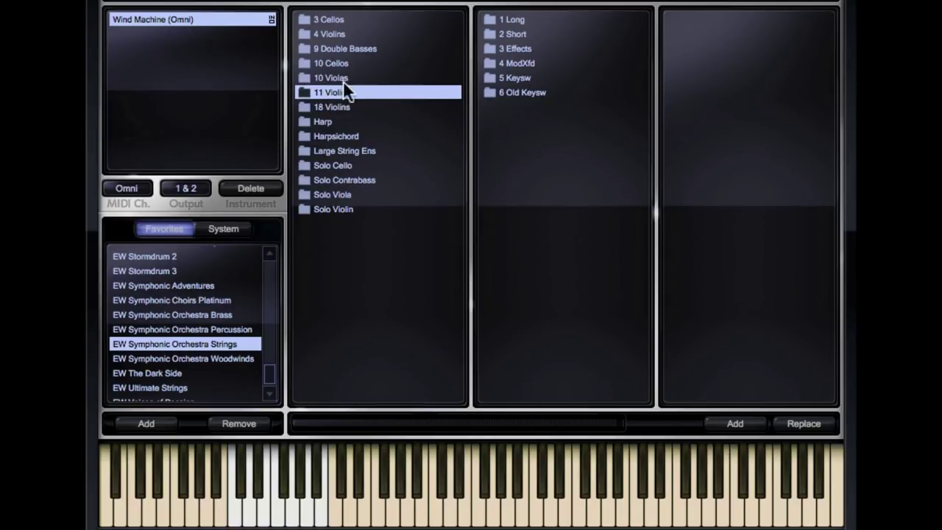
Examine the patches in the 1 Long and 4 Modxfd folders of the 4 Violins and 3 Cellos sections
{"action": "left_click", "coordinate": [334, 33]}
{"action": "left_click", "coordinate": [537, 19]}
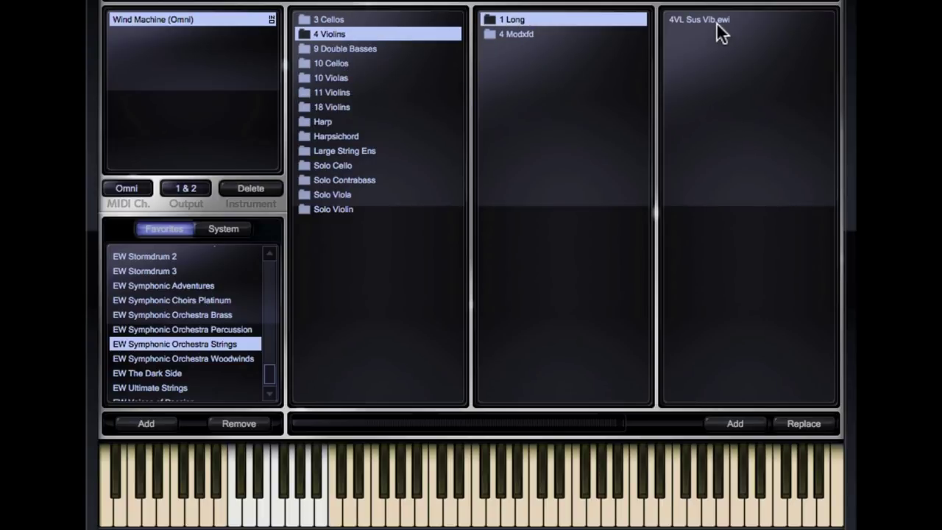
{"action": "left_click", "coordinate": [516, 34]}
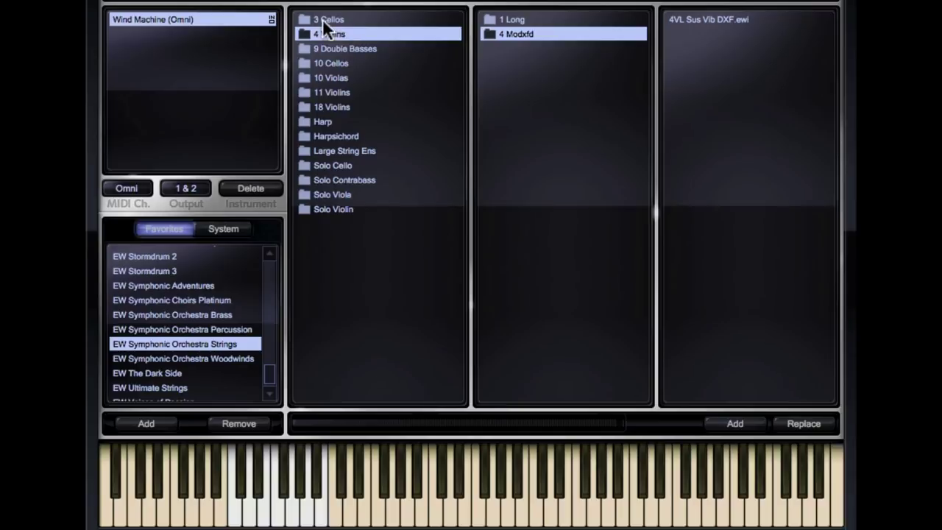
{"action": "left_click", "coordinate": [324, 20]}
{"action": "left_click", "coordinate": [496, 19]}
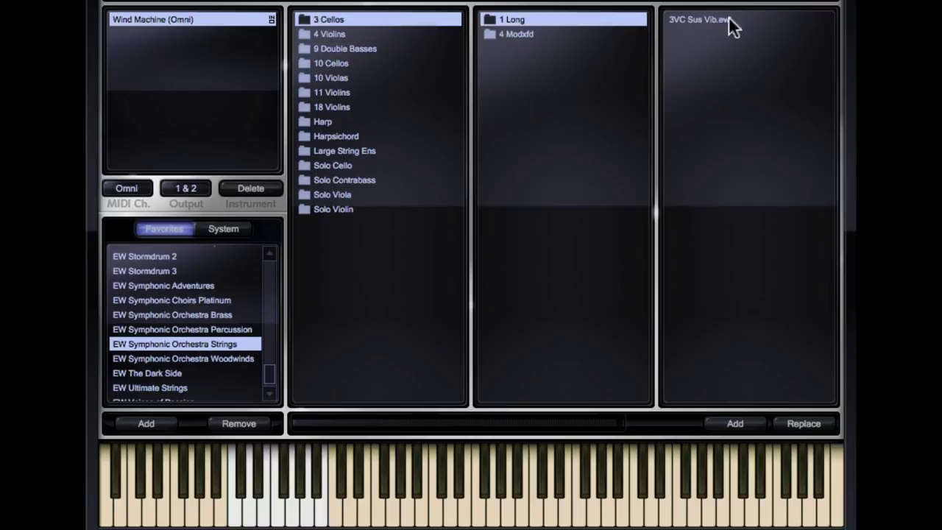
{"action": "left_click", "coordinate": [502, 34]}
{"action": "left_click", "coordinate": [512, 20]}
{"action": "left_click", "coordinate": [524, 34]}
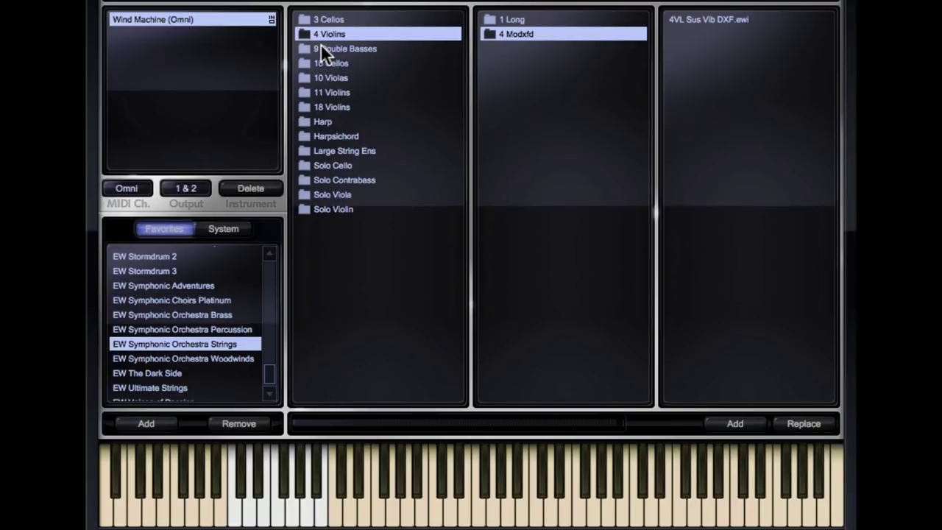
Replace the instrument with 18V Run Simulator.ewi from the 1 Long folder of 18 Violins
{"action": "left_click", "coordinate": [329, 106]}
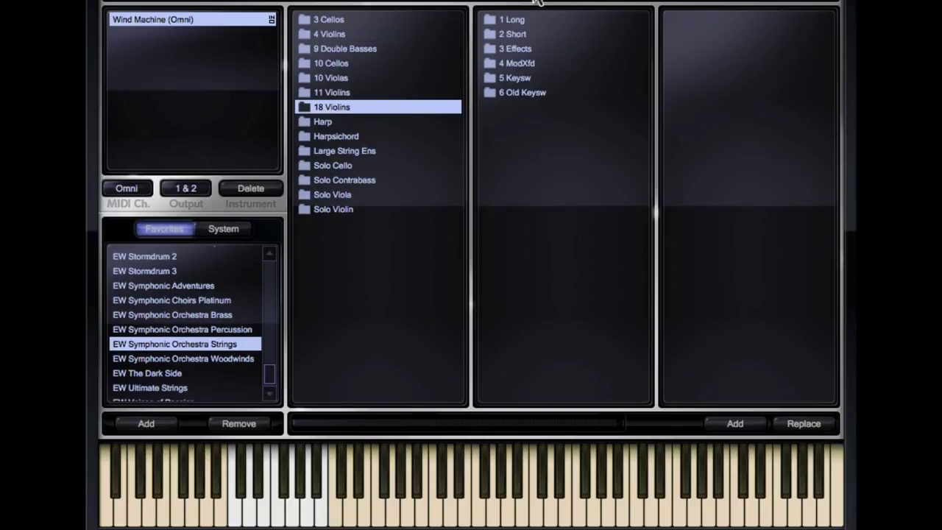
{"action": "left_click", "coordinate": [517, 19]}
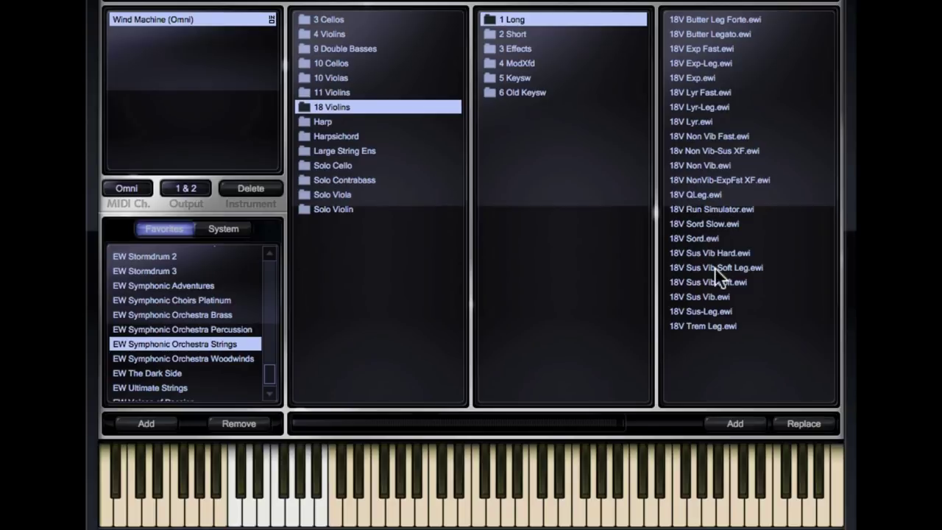
{"action": "double_click", "coordinate": [693, 210]}
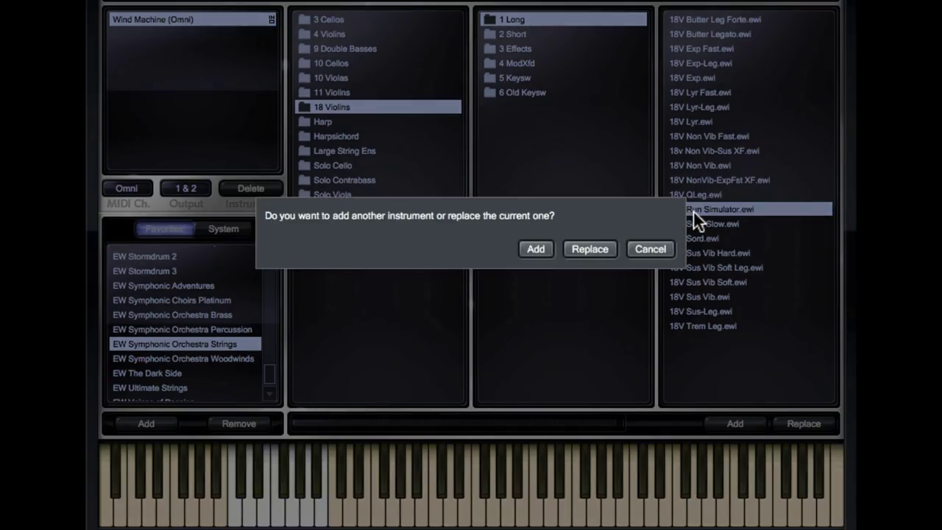
{"action": "left_click", "coordinate": [588, 249]}
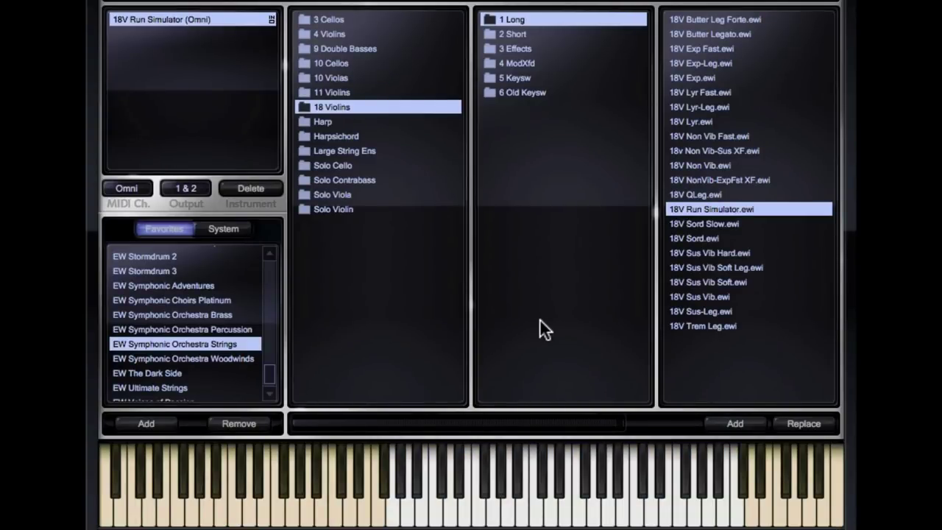
Replace the instrument with the muted violin patch 18V Sord.ewi from the same 1 Long folder
{"action": "left_click", "coordinate": [694, 239]}
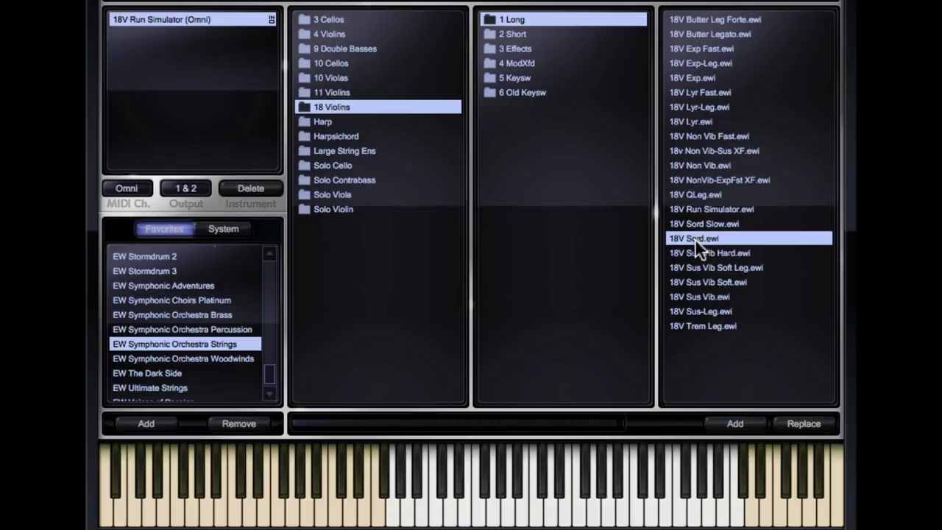
{"action": "double_click", "coordinate": [694, 239]}
{"action": "left_click", "coordinate": [584, 248]}
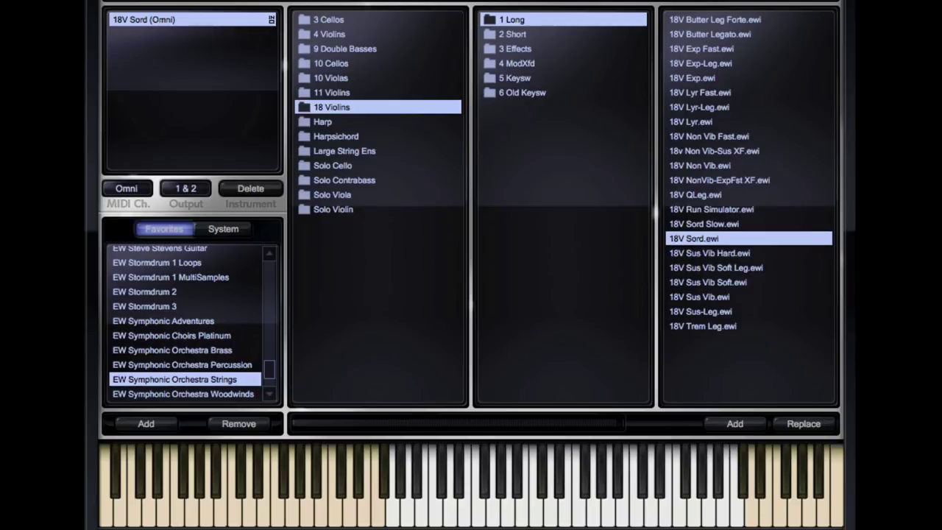
Replace the instrument with 18V Quick Up Dn.ewi from the 2 Short folder of 18 Violins
{"action": "scroll", "coordinate": [184, 324], "scroll_direction": "down", "scroll_amount": 2}
{"action": "left_click", "coordinate": [503, 34]}
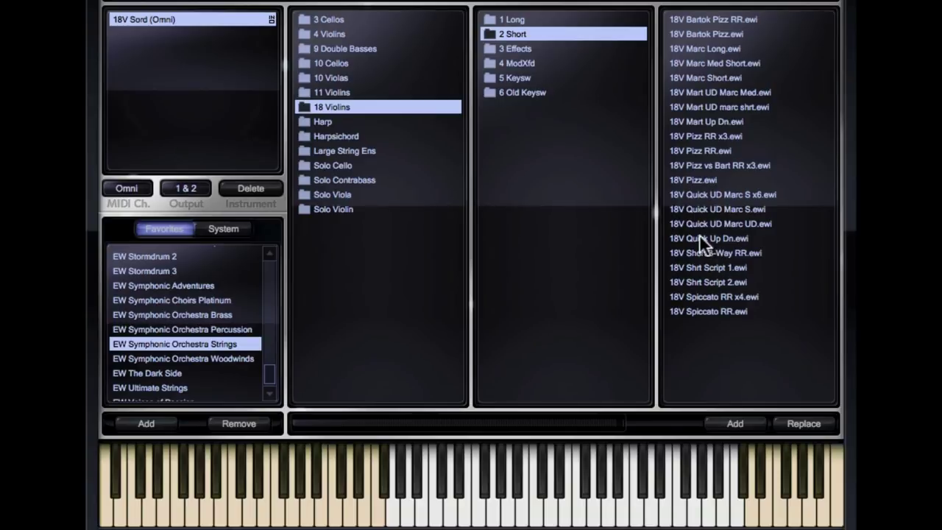
{"action": "double_click", "coordinate": [717, 238]}
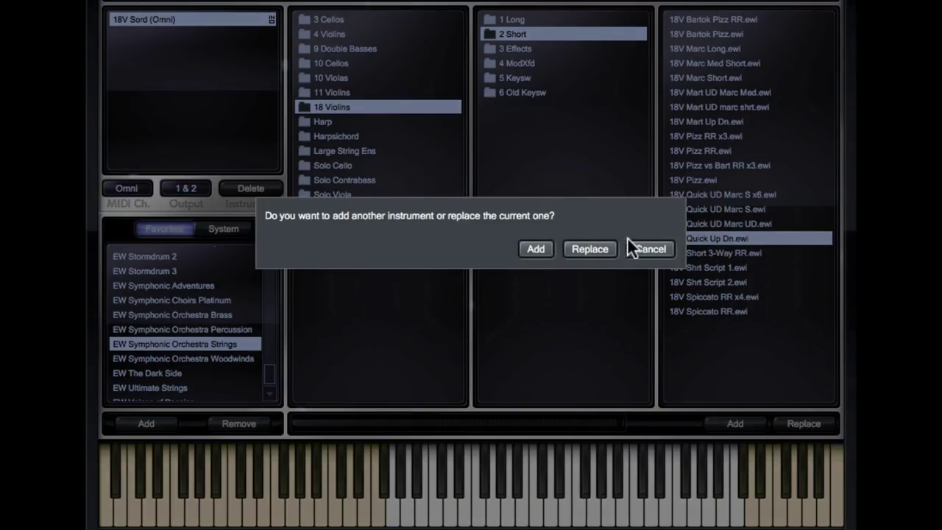
{"action": "left_click", "coordinate": [588, 248]}
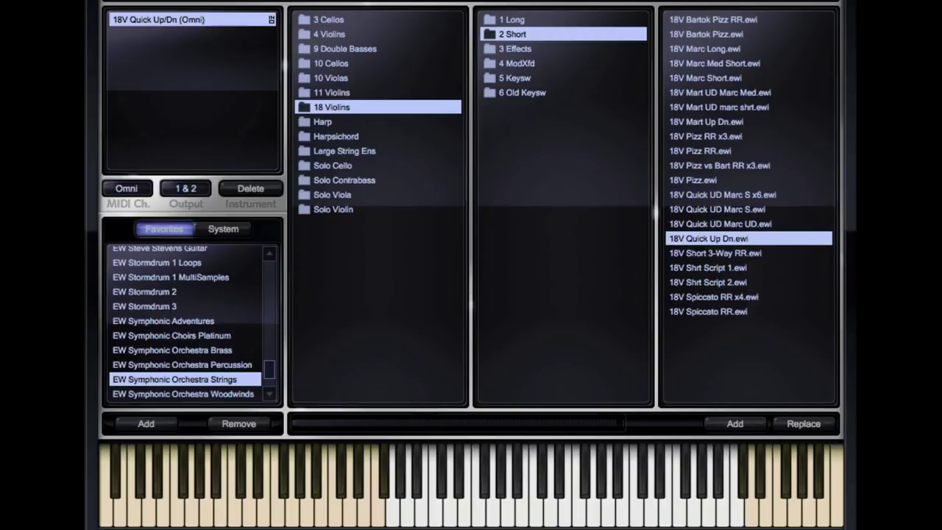
Load 18V Pendereki.ewi and 18V Clstr & Air.ewi in turn from the 3 Effects folder of 18 Violins, each replacing the current instrument
{"action": "scroll", "coordinate": [184, 323], "scroll_direction": "down", "scroll_amount": 1}
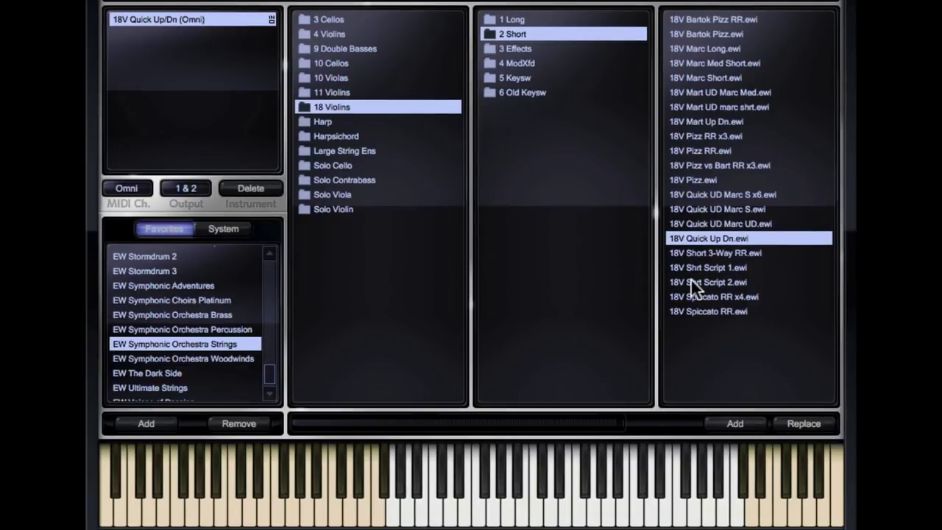
{"action": "left_click", "coordinate": [509, 49]}
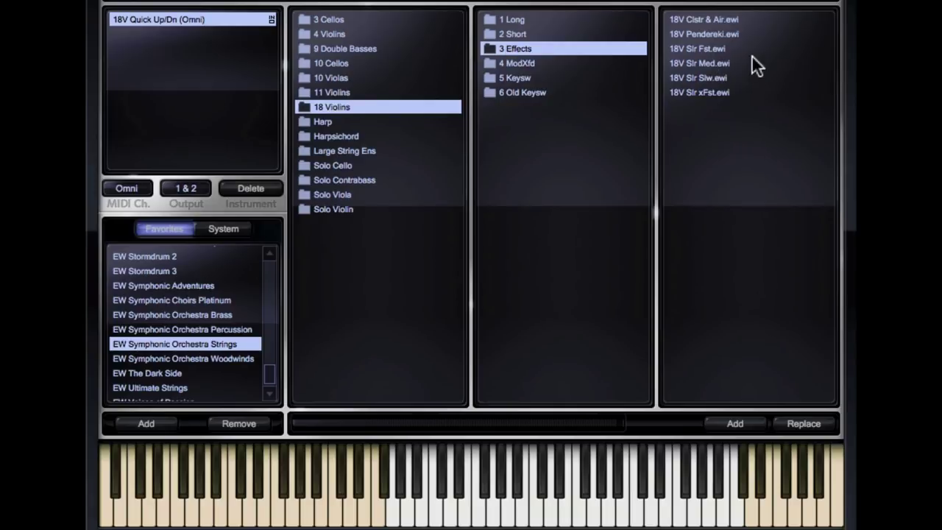
{"action": "double_click", "coordinate": [721, 34]}
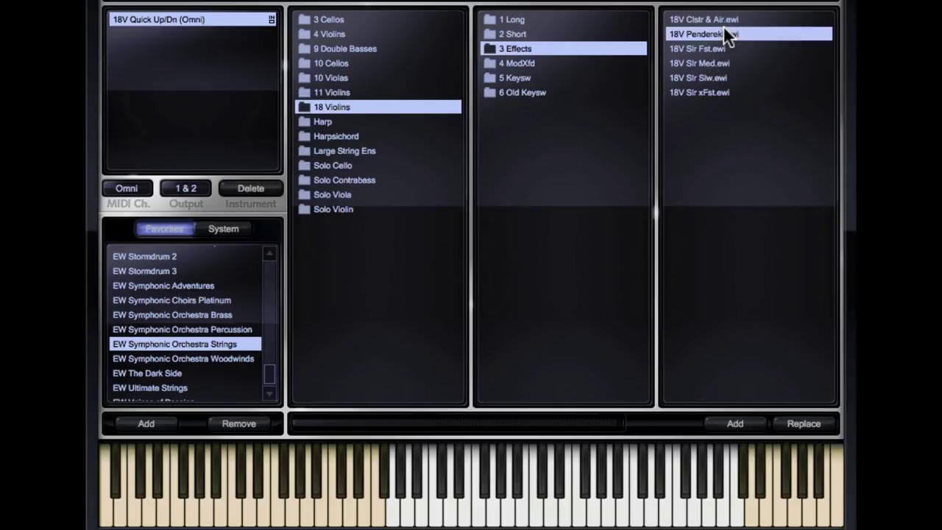
{"action": "left_click", "coordinate": [589, 250]}
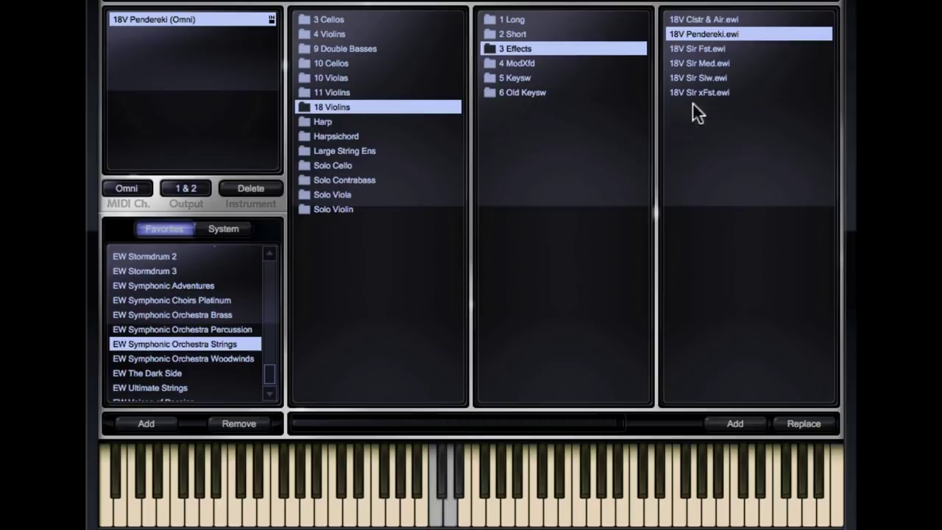
{"action": "double_click", "coordinate": [705, 19]}
{"action": "left_click", "coordinate": [592, 251]}
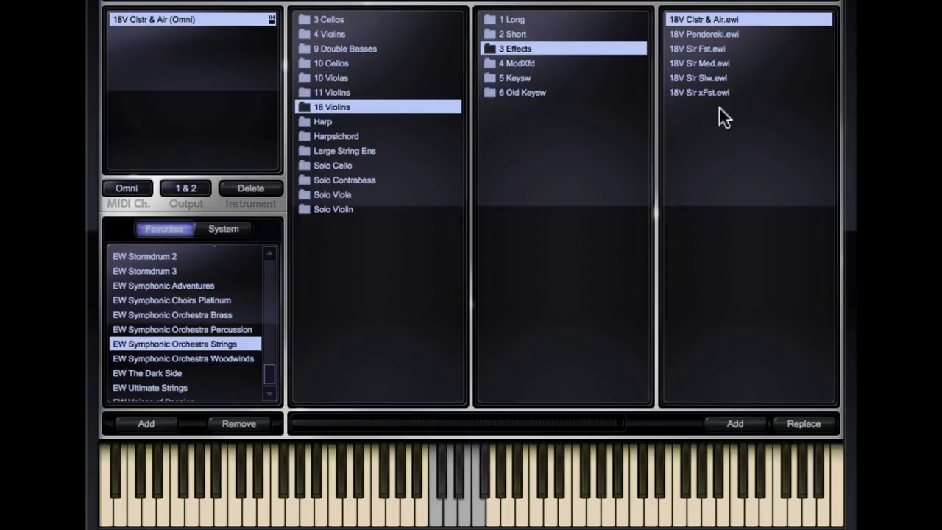
Replace the instrument with 18V KS Master.ewi from the 5 Keysw folder and trigger its upper blue keyswitches on the virtual keyboard
{"action": "left_click", "coordinate": [539, 78]}
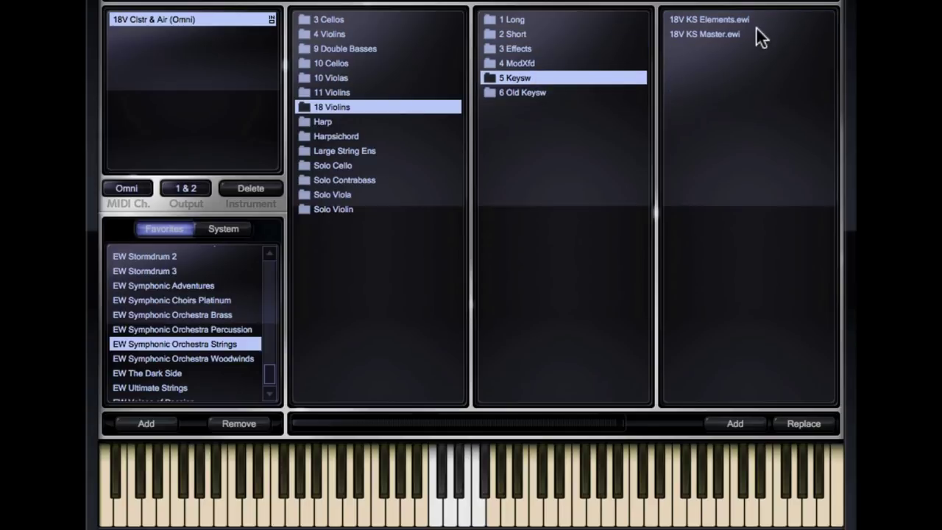
{"action": "left_click", "coordinate": [710, 33]}
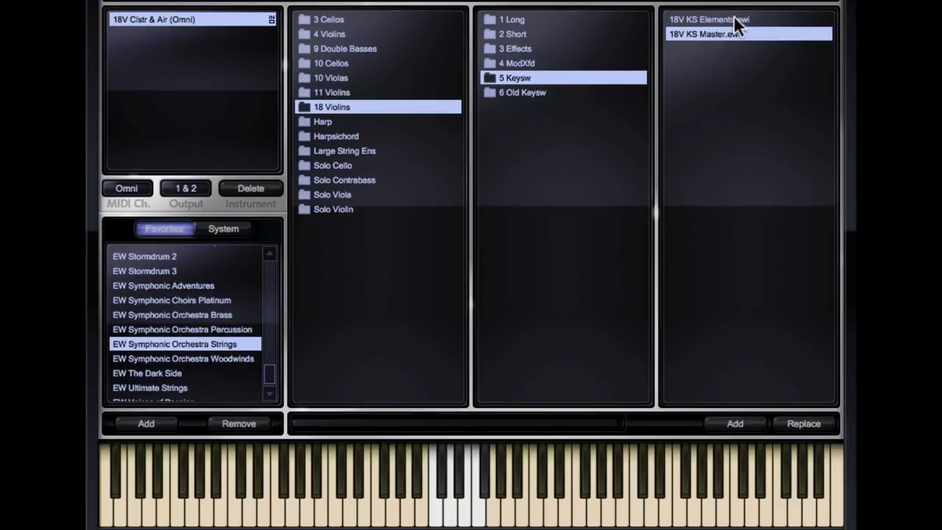
{"action": "left_click", "coordinate": [733, 17]}
{"action": "double_click", "coordinate": [715, 33]}
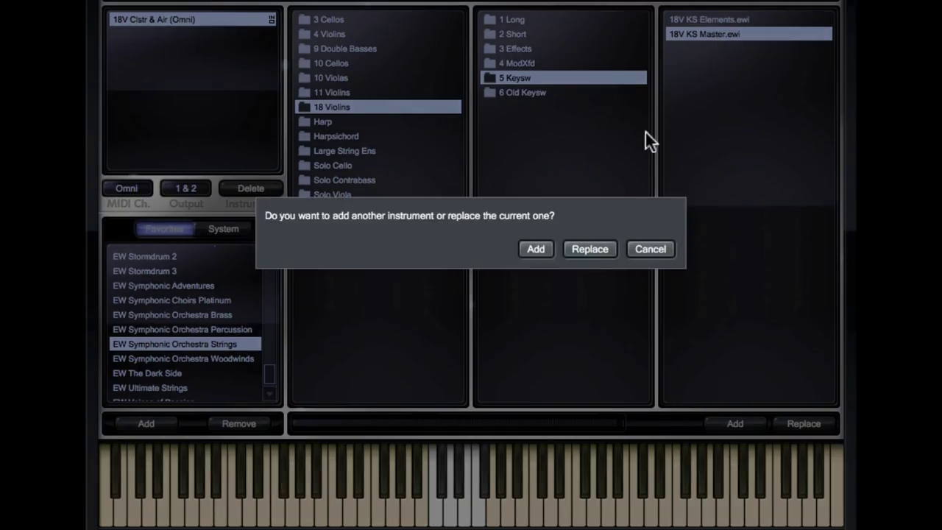
{"action": "left_click", "coordinate": [572, 254]}
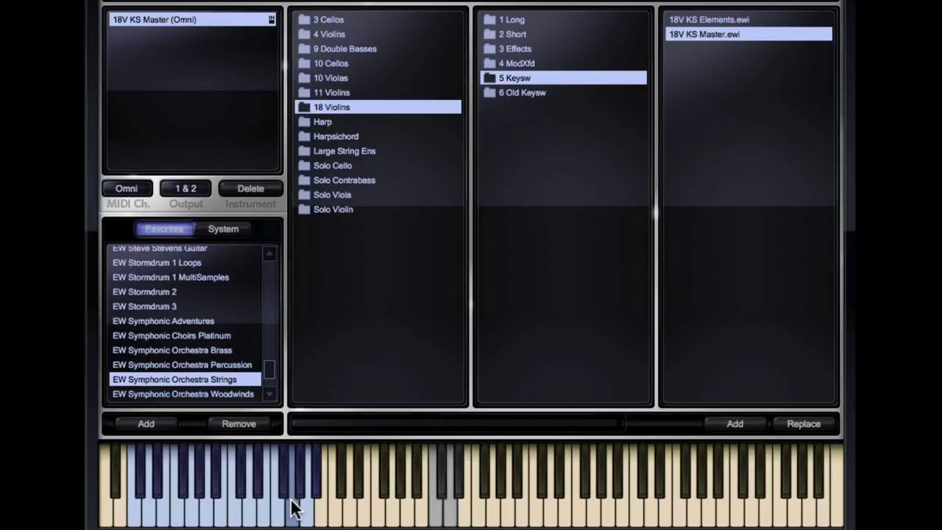
{"action": "left_click", "coordinate": [303, 477]}
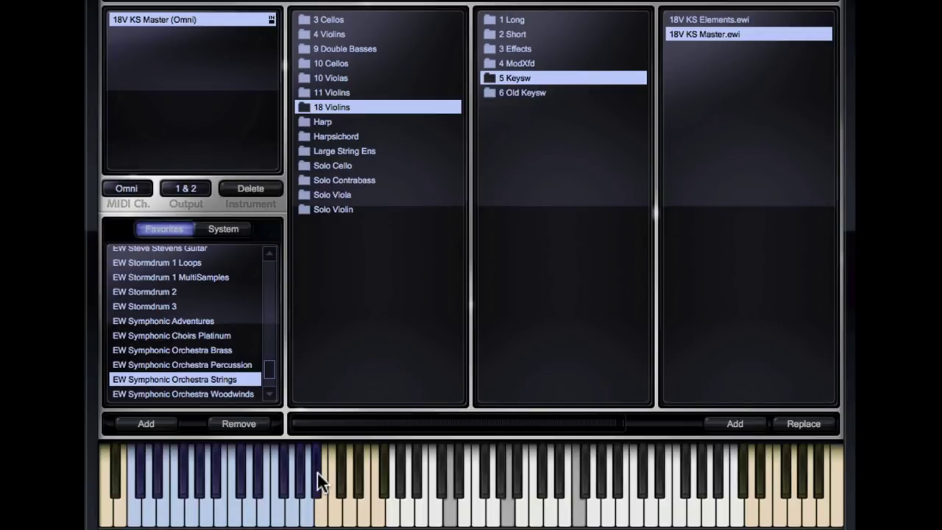
Examine the patches in the 4 ModXfd and 3 Effects folders of the 11 Violins section
{"action": "scroll", "coordinate": [184, 324], "scroll_direction": "down", "scroll_amount": 2}
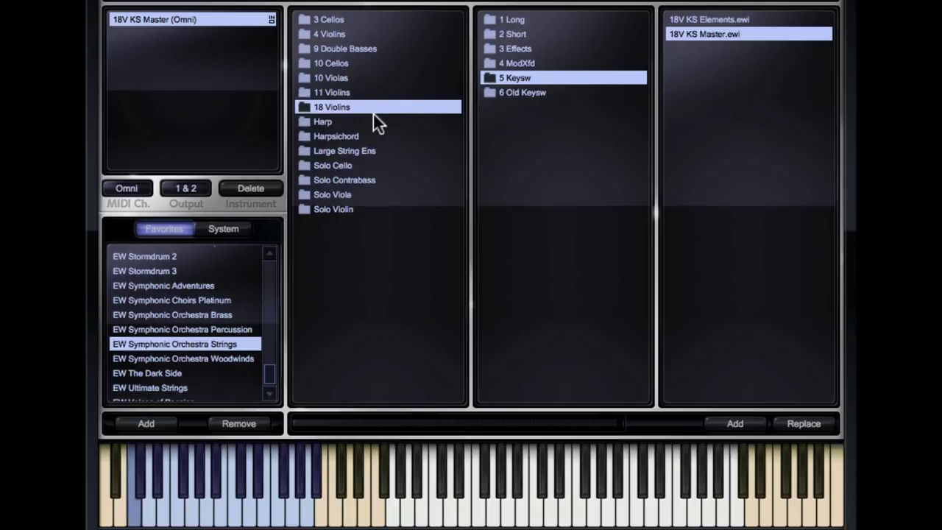
{"action": "left_click", "coordinate": [330, 90]}
{"action": "left_click", "coordinate": [527, 65]}
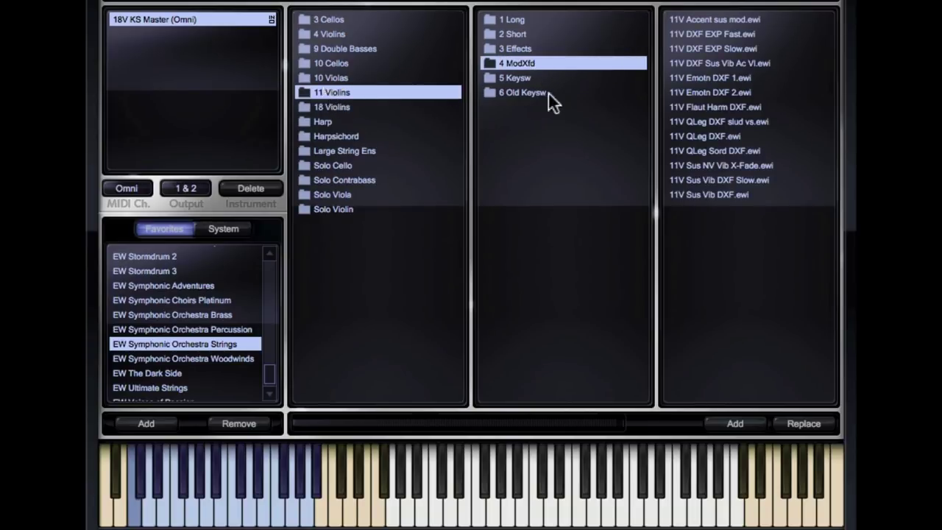
{"action": "left_click", "coordinate": [552, 47]}
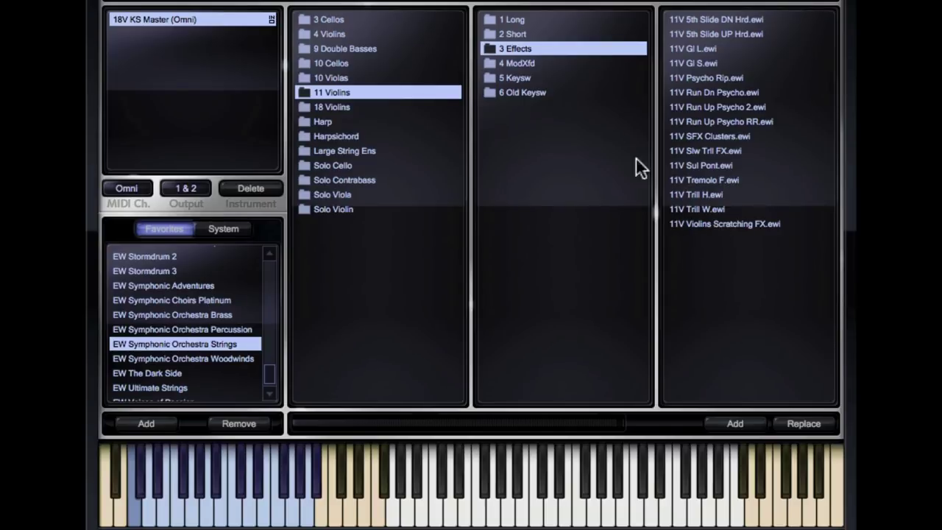
Examine the patches in the 1 Long, 3 Effects and 2 Short folders of the 9 Double Basses section
{"action": "left_click", "coordinate": [339, 46]}
{"action": "left_click", "coordinate": [513, 19]}
{"action": "left_click", "coordinate": [518, 50]}
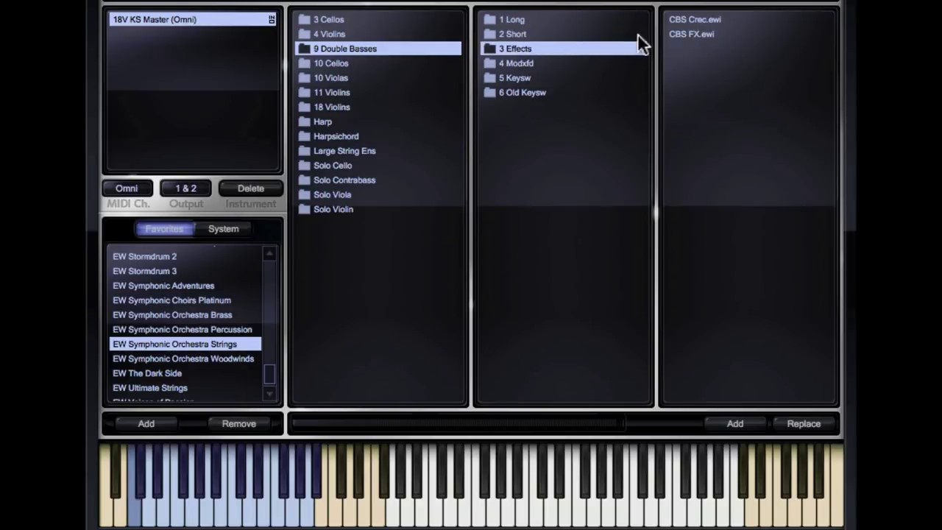
{"action": "left_click", "coordinate": [510, 34]}
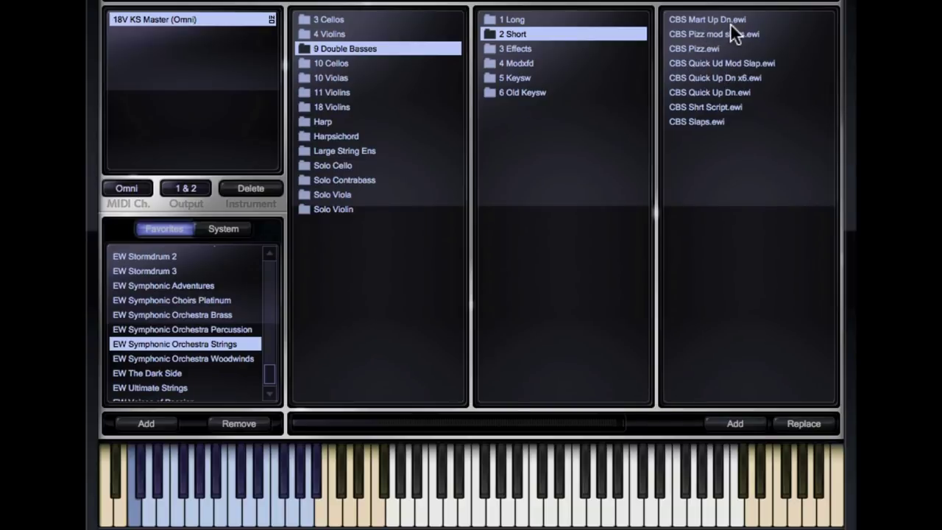
{"action": "left_click", "coordinate": [527, 21]}
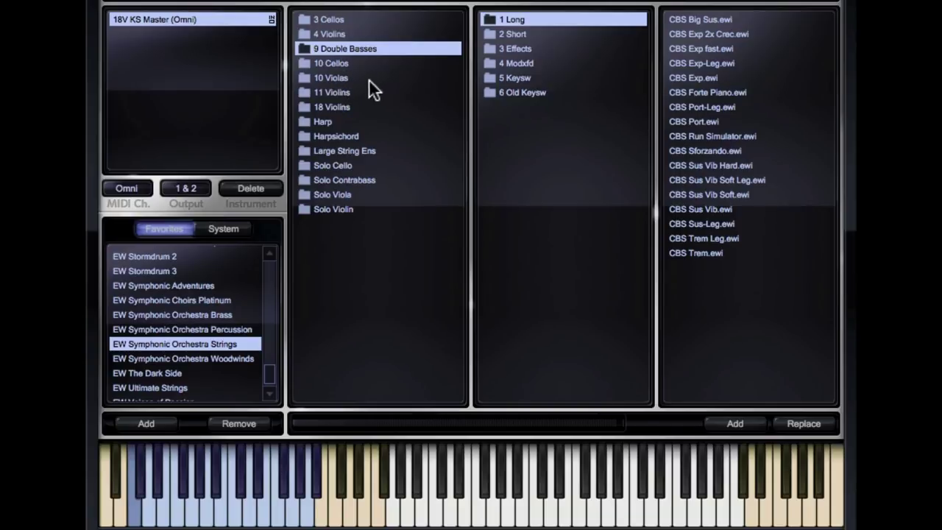
Replace the instrument with Harp Harm.ewi from the 1 Long folder of the Harp section
{"action": "left_click", "coordinate": [326, 121]}
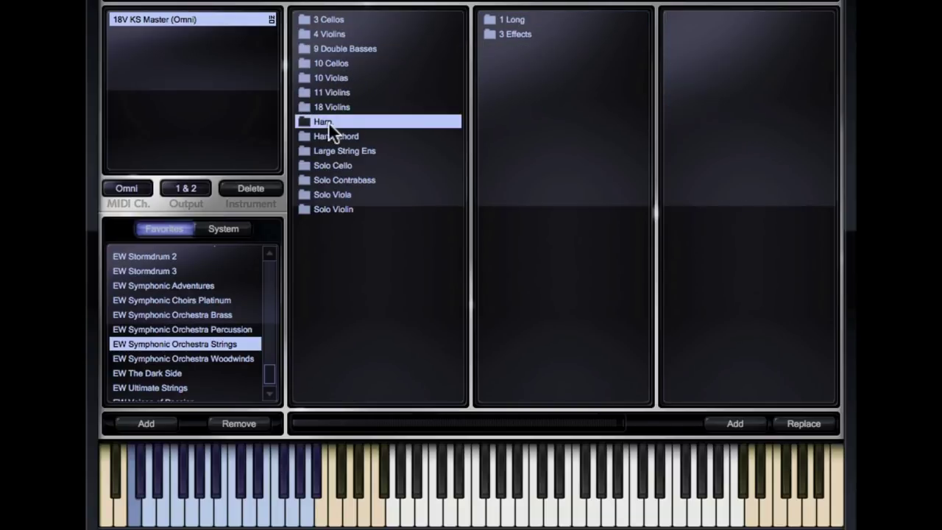
{"action": "left_click", "coordinate": [511, 20]}
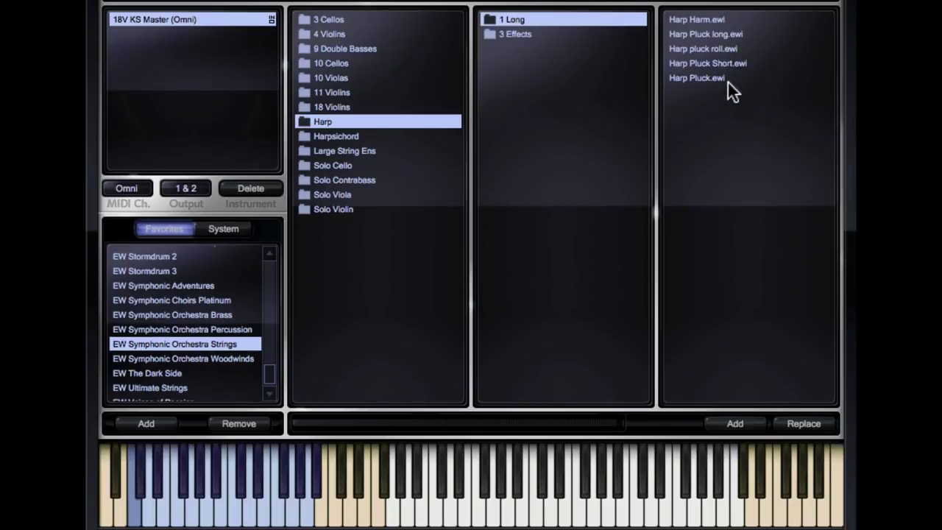
{"action": "double_click", "coordinate": [705, 19]}
{"action": "left_click", "coordinate": [582, 245]}
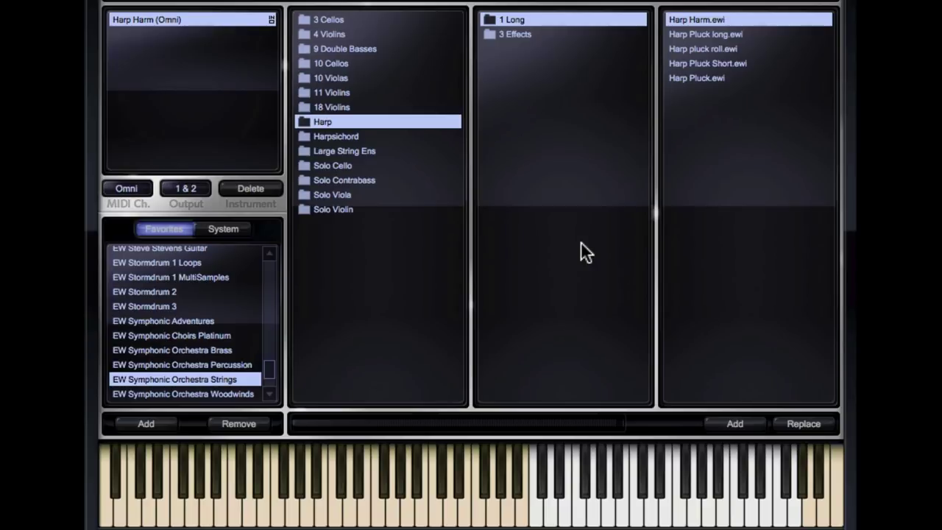
Replace the instrument with the glissando patch Harp Gliss 9 Up+Dn.ewi from the Harp's 3 Effects folder
{"action": "left_click", "coordinate": [595, 34]}
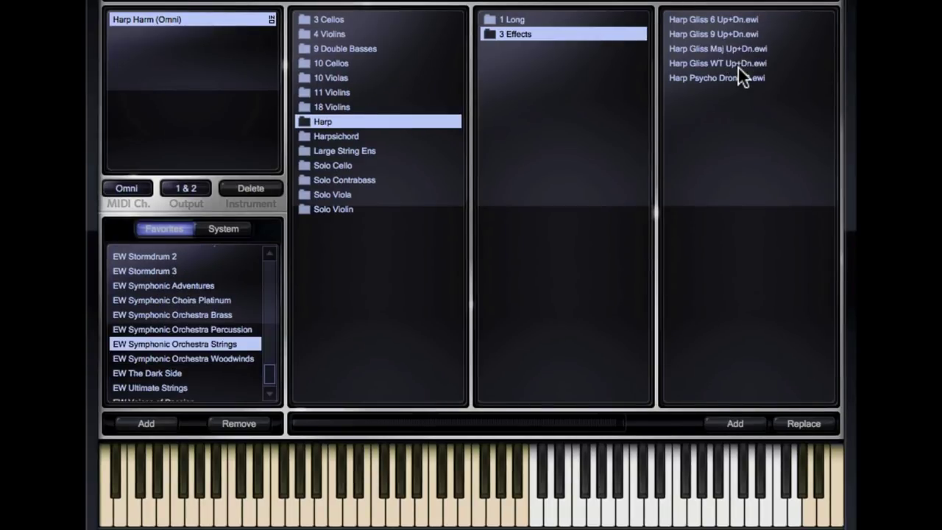
{"action": "double_click", "coordinate": [715, 34]}
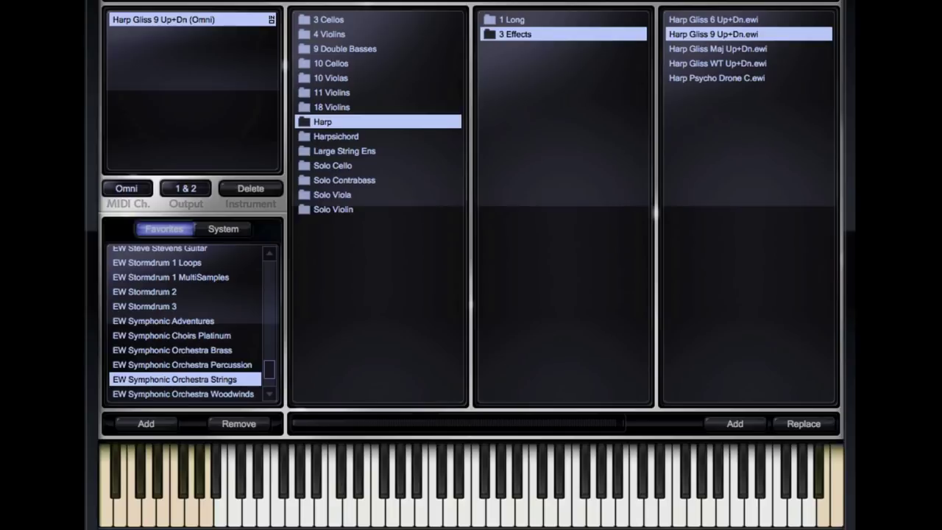
{"action": "scroll", "coordinate": [184, 324], "scroll_direction": "down", "scroll_amount": 2}
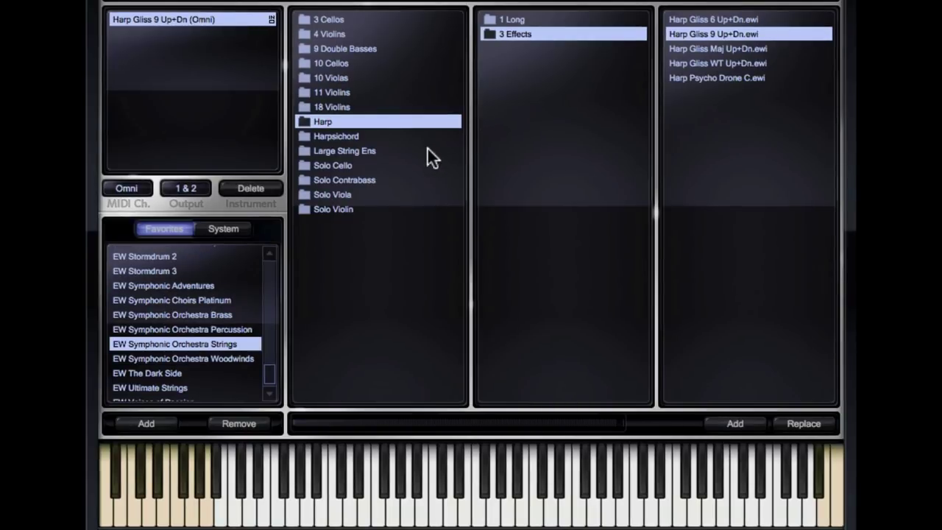
Look into the Harpsichord folder, and replace the instrument with 70 Piece Str Sec Sus CLOSE.ewi from Large String Ens
{"action": "left_click", "coordinate": [351, 137]}
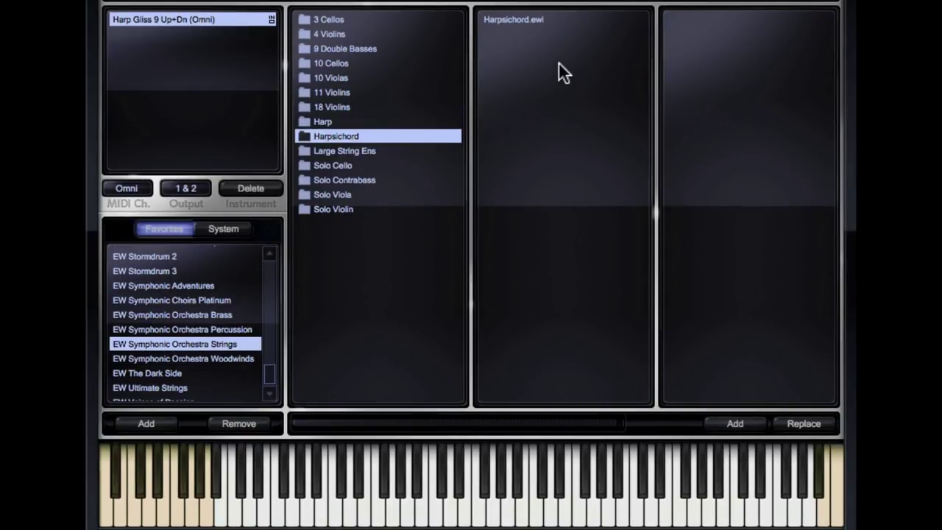
{"action": "left_click", "coordinate": [333, 150]}
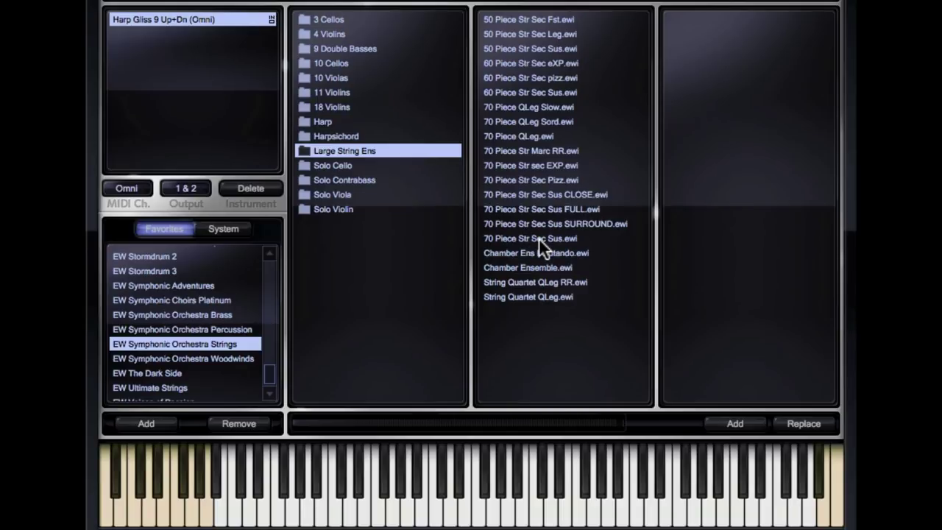
{"action": "left_click", "coordinate": [562, 196]}
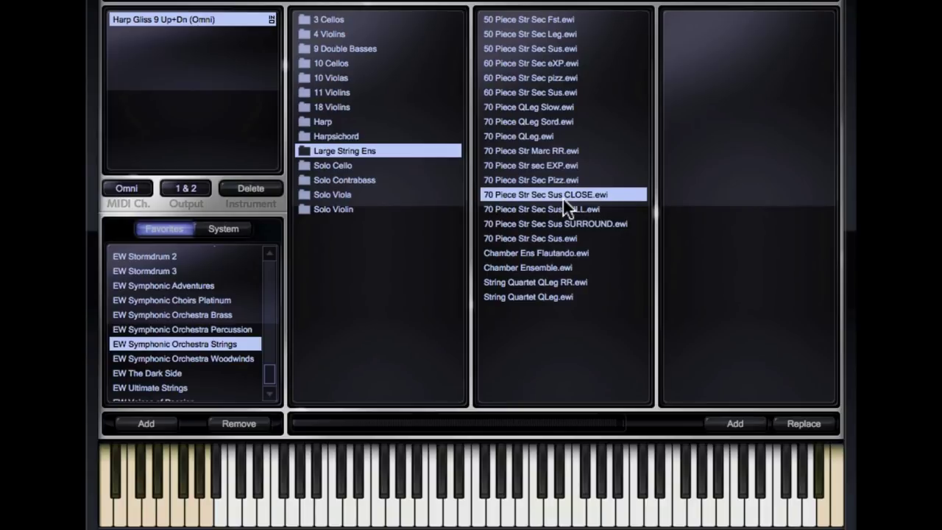
{"action": "double_click", "coordinate": [553, 194]}
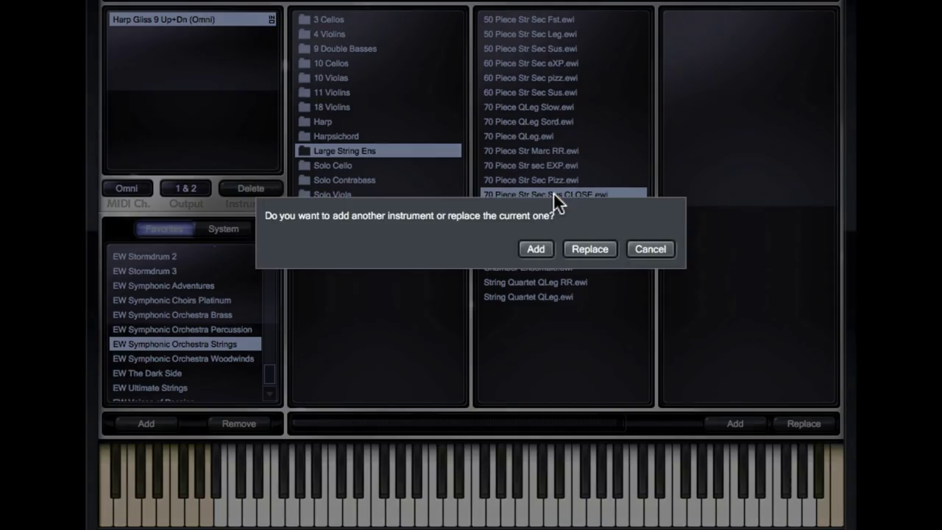
{"action": "left_click", "coordinate": [594, 249]}
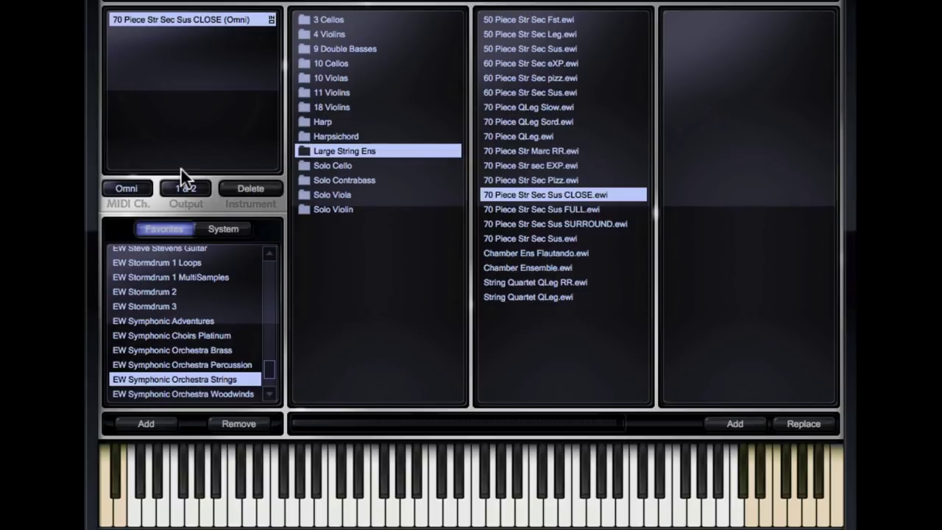
Replace the instrument with Chamber Ens Flautando.ewi from the Large String Ens folder
{"action": "scroll", "coordinate": [184, 323], "scroll_direction": "down", "scroll_amount": 2}
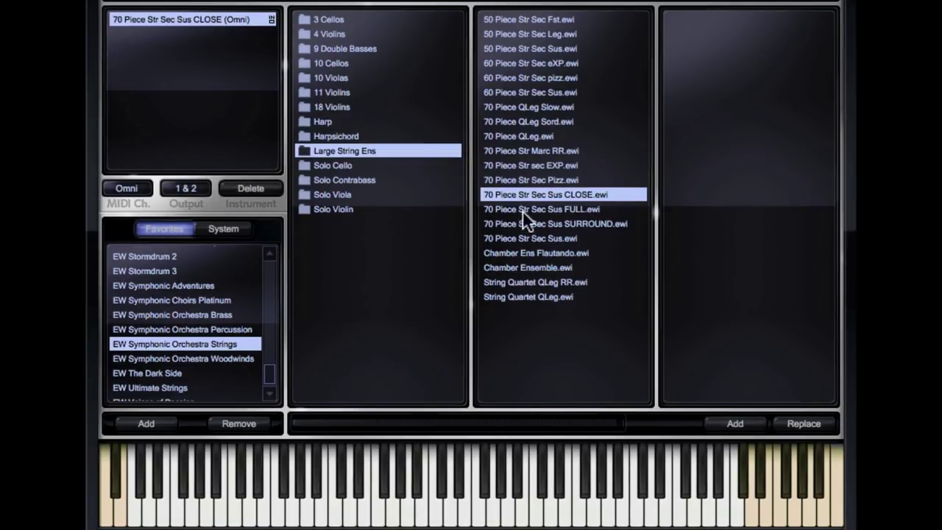
{"action": "double_click", "coordinate": [547, 251]}
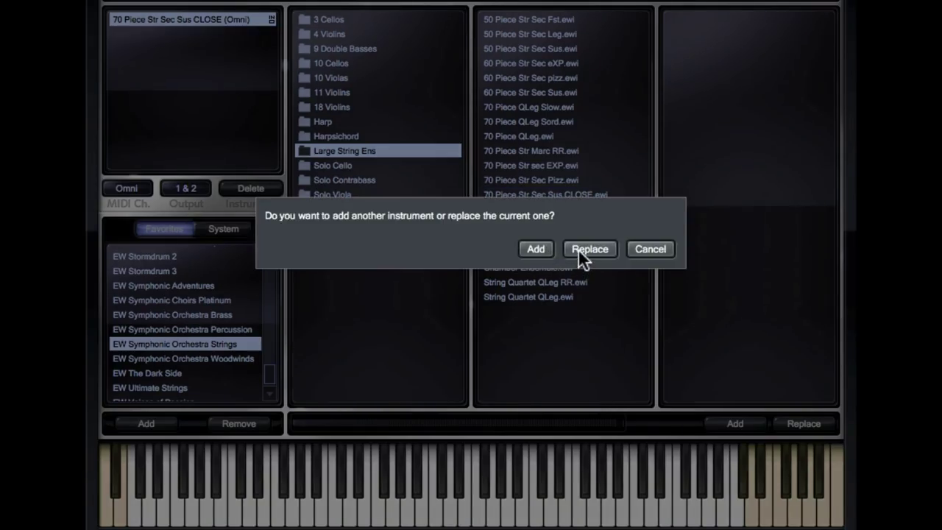
{"action": "left_click", "coordinate": [580, 250]}
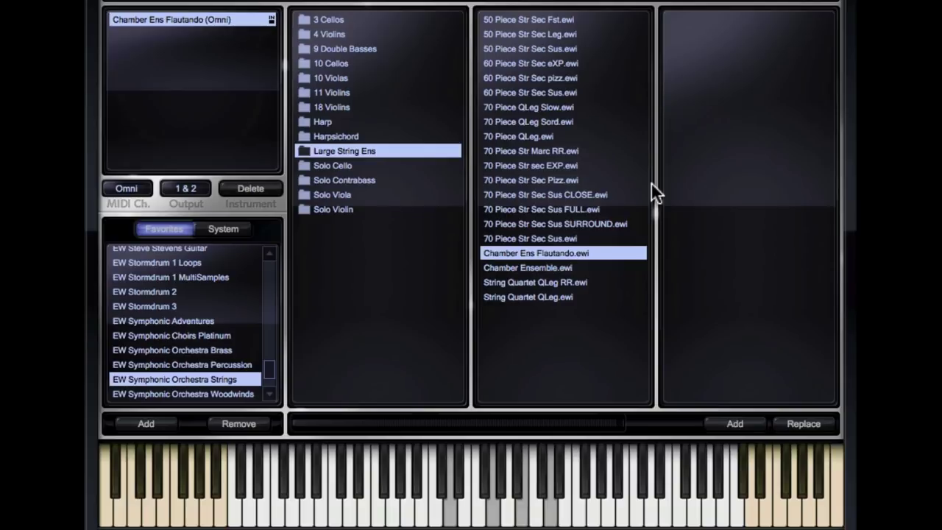
Browse the Solo Cello, Solo Contrabass, Solo Viola and Solo Violin sections, and examine the Solo Violin's 1 Long and 3 Effects patches
{"action": "left_click", "coordinate": [339, 164]}
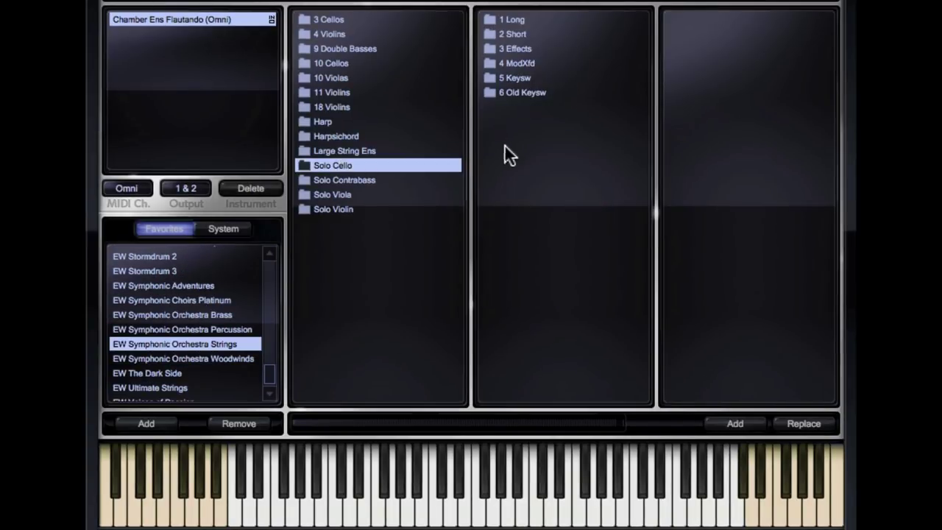
{"action": "left_click", "coordinate": [332, 182]}
{"action": "left_click", "coordinate": [332, 205]}
{"action": "left_click", "coordinate": [333, 192]}
{"action": "left_click", "coordinate": [346, 207]}
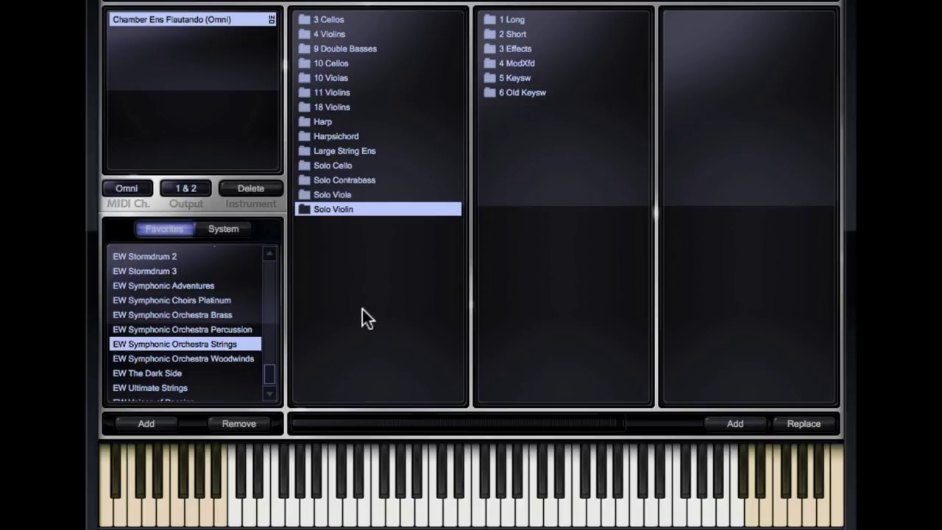
{"action": "left_click", "coordinate": [521, 20]}
{"action": "left_click", "coordinate": [524, 44]}
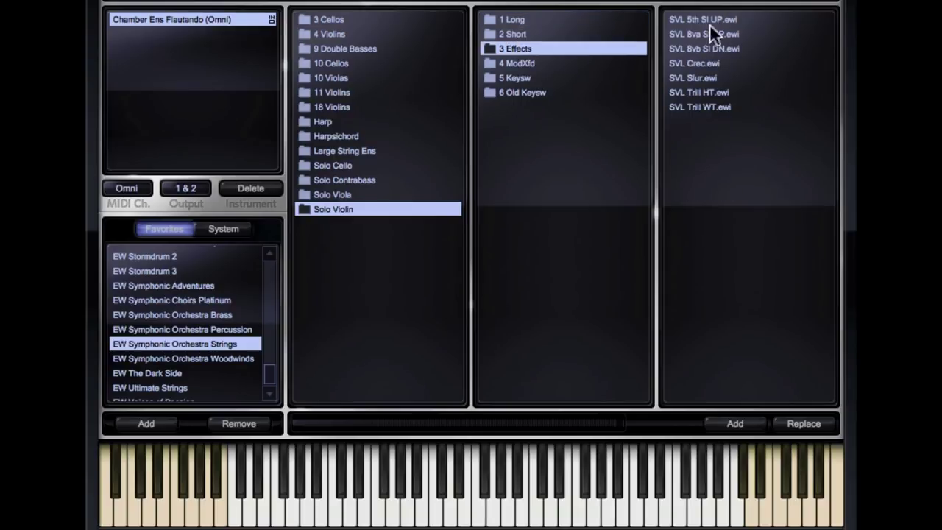